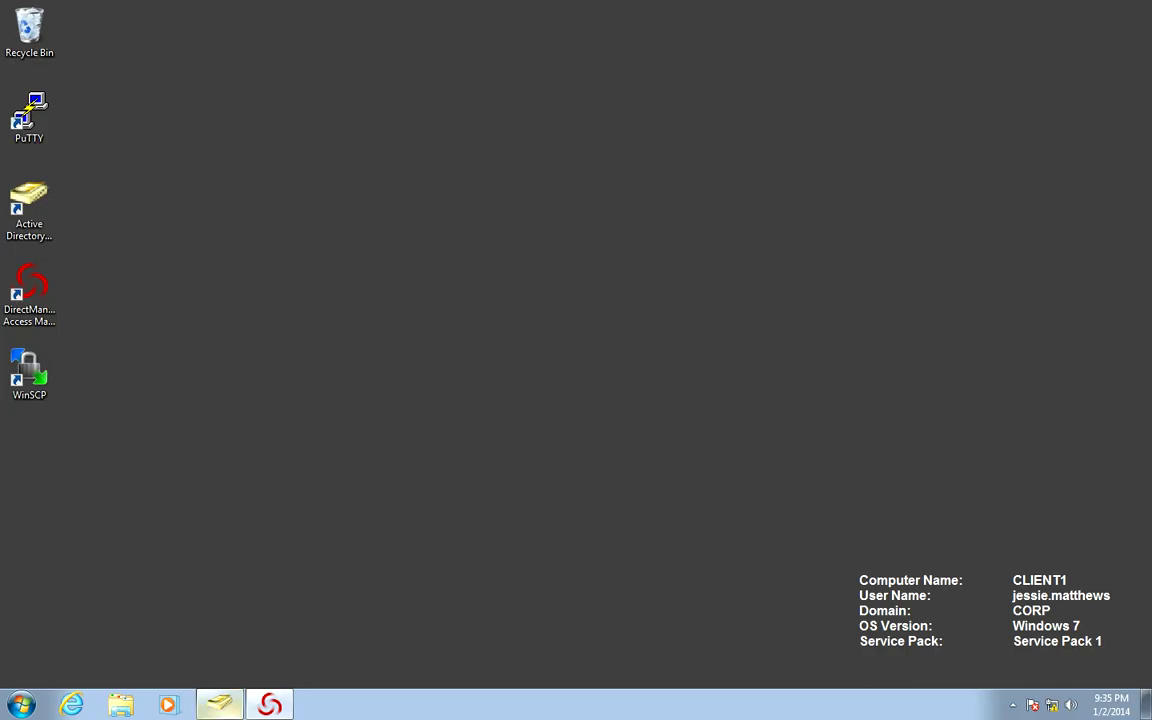
# - Bring up the running Active Directory Users and Computers window's preview from the taskbar
pyautogui.moveTo(219, 705)
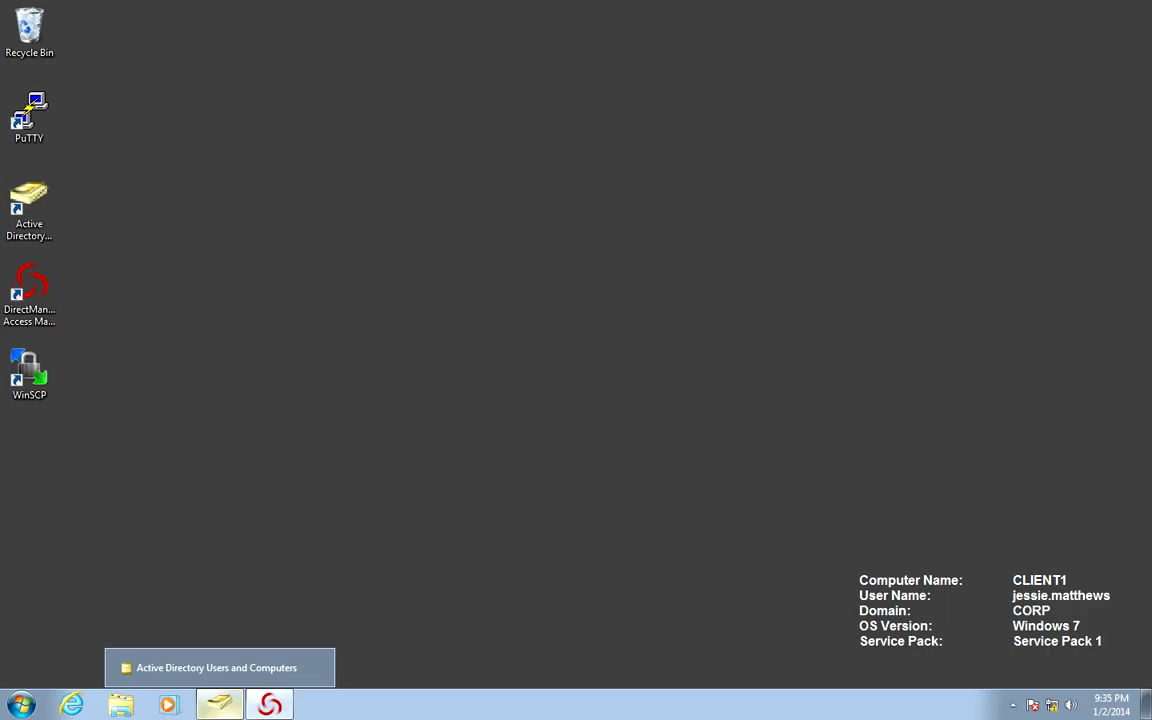
# - Restore Active Directory Users and Computers and create the group UNIX-HQ-DBA-Group in UNIX Groups
pyautogui.click(216, 667)
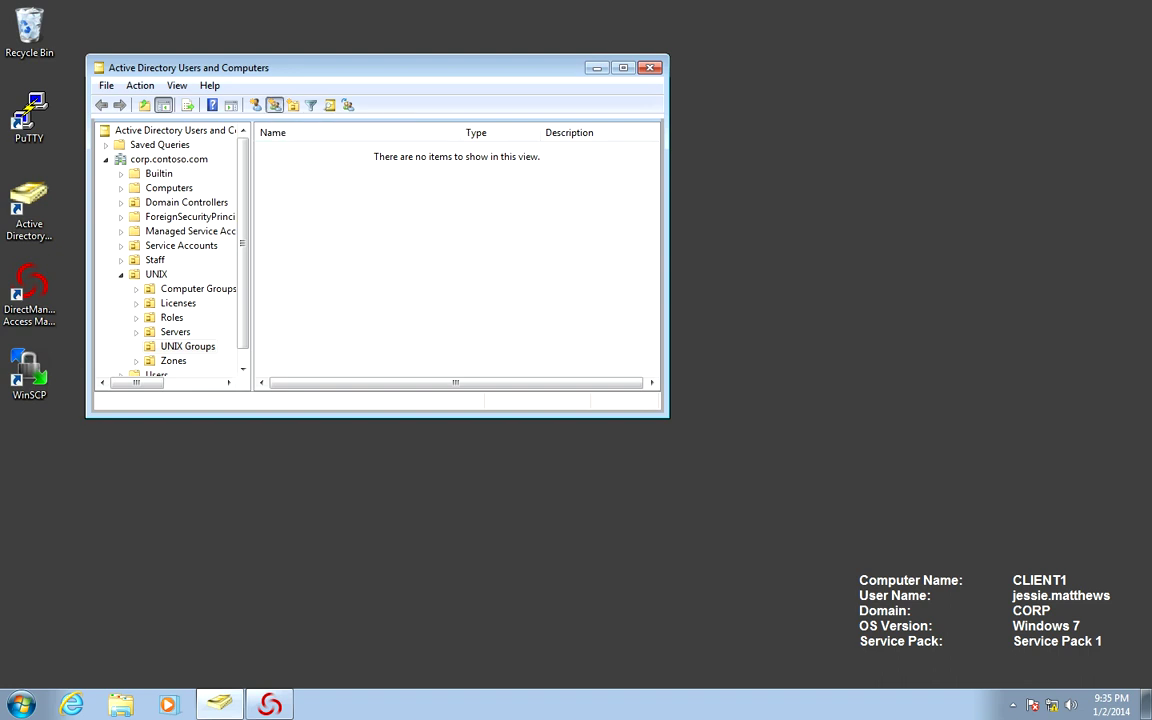
pyautogui.click(274, 105)
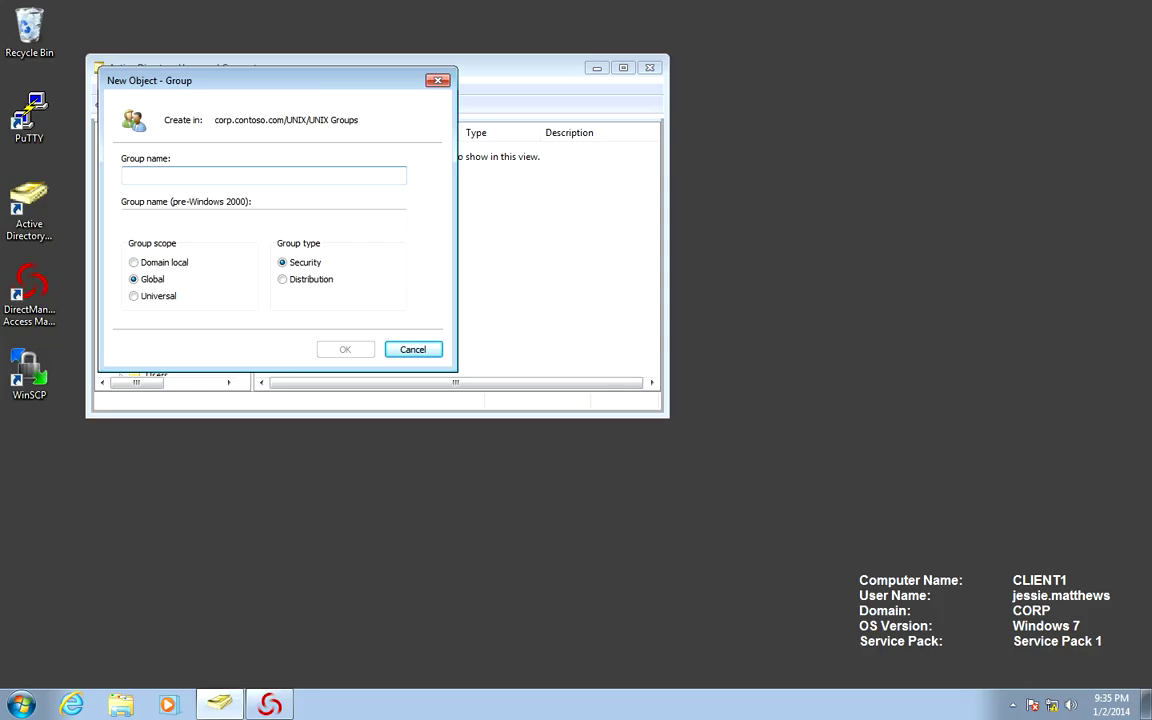
pyautogui.write('UNIX')
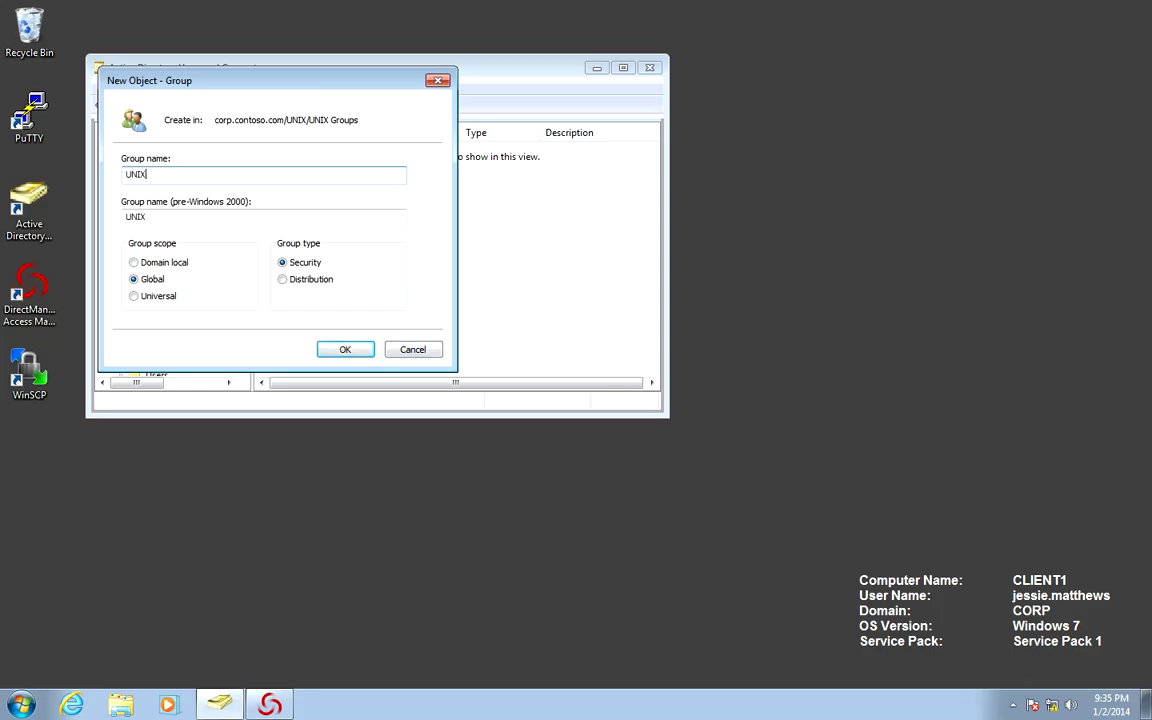
pyautogui.write('-HQ')
pyautogui.write('-DBA-Group')
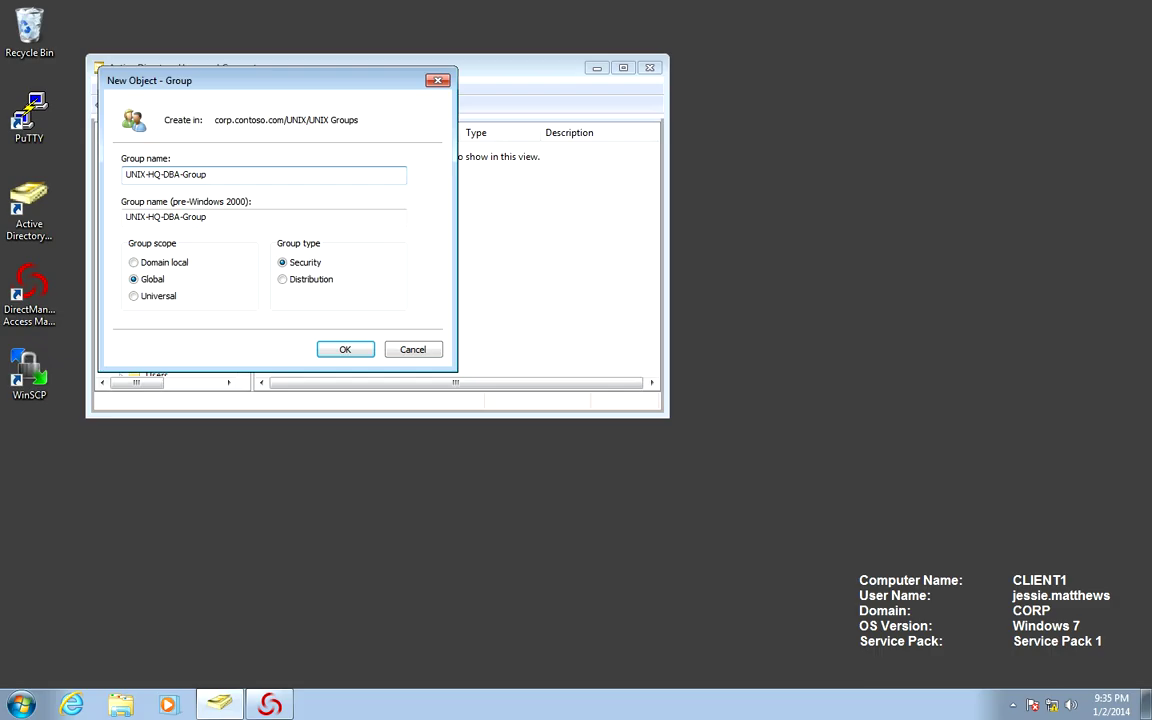
pyautogui.press('Return')
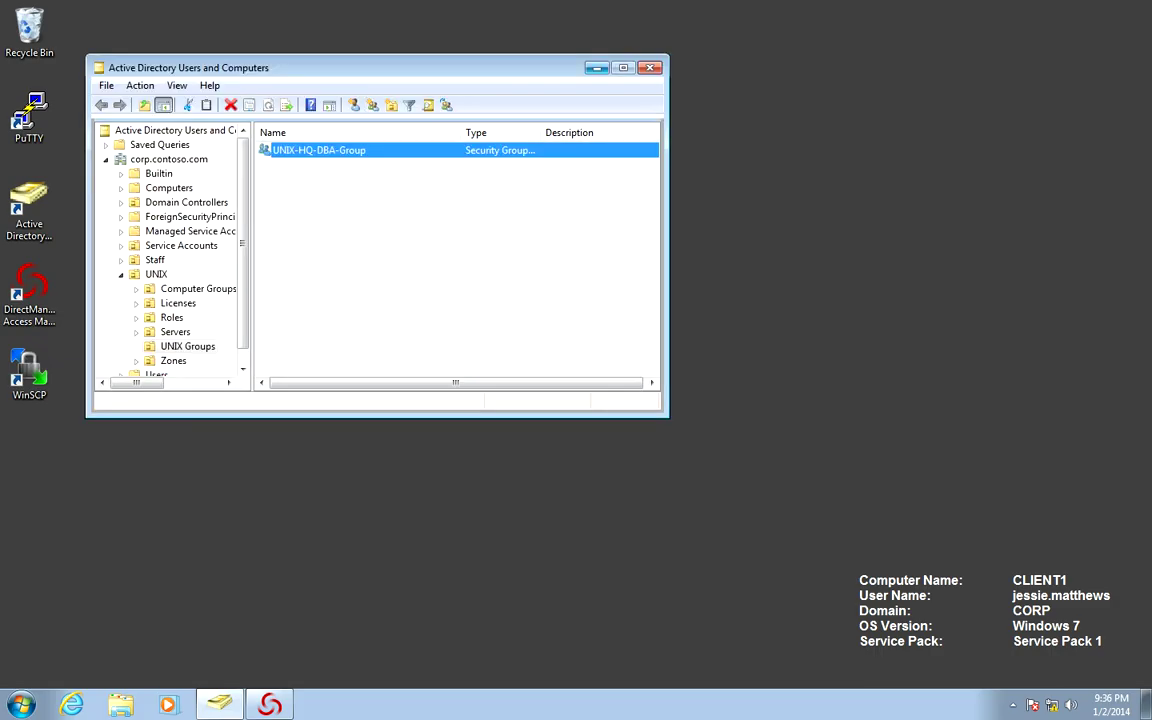
# - Start Create UNIX Group on the HQ zone's Groups and search for groups matching 'UNIX'
pyautogui.click(268, 705)
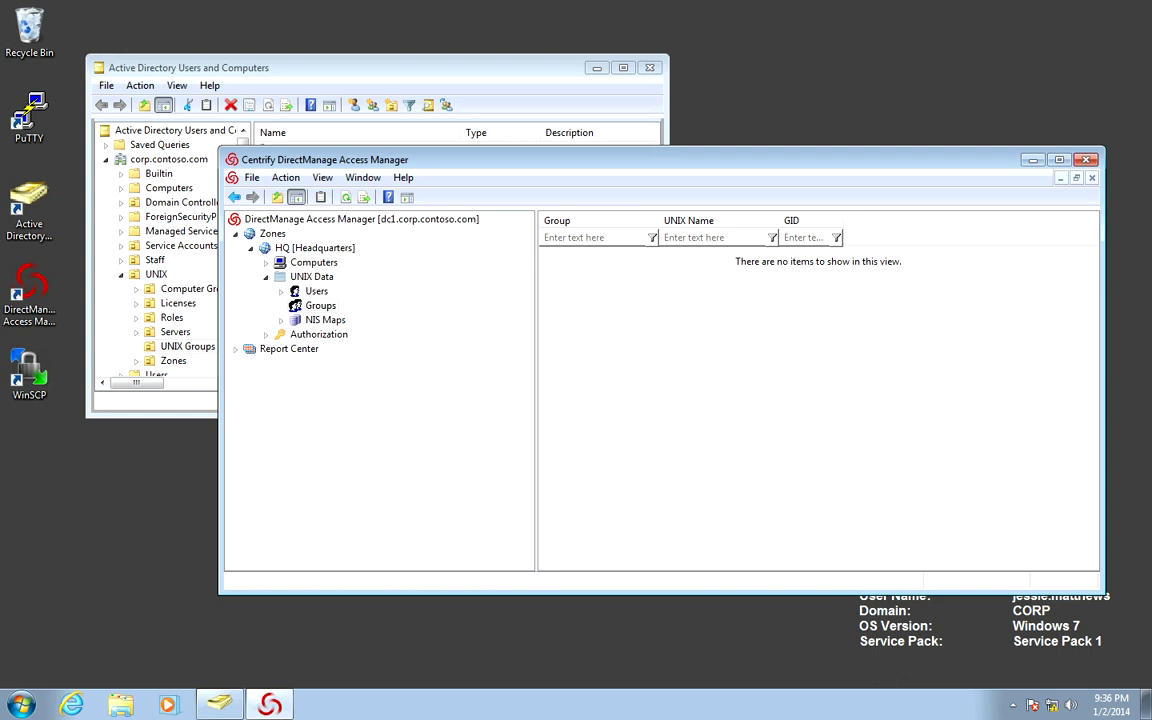
pyautogui.rightClick(320, 308)
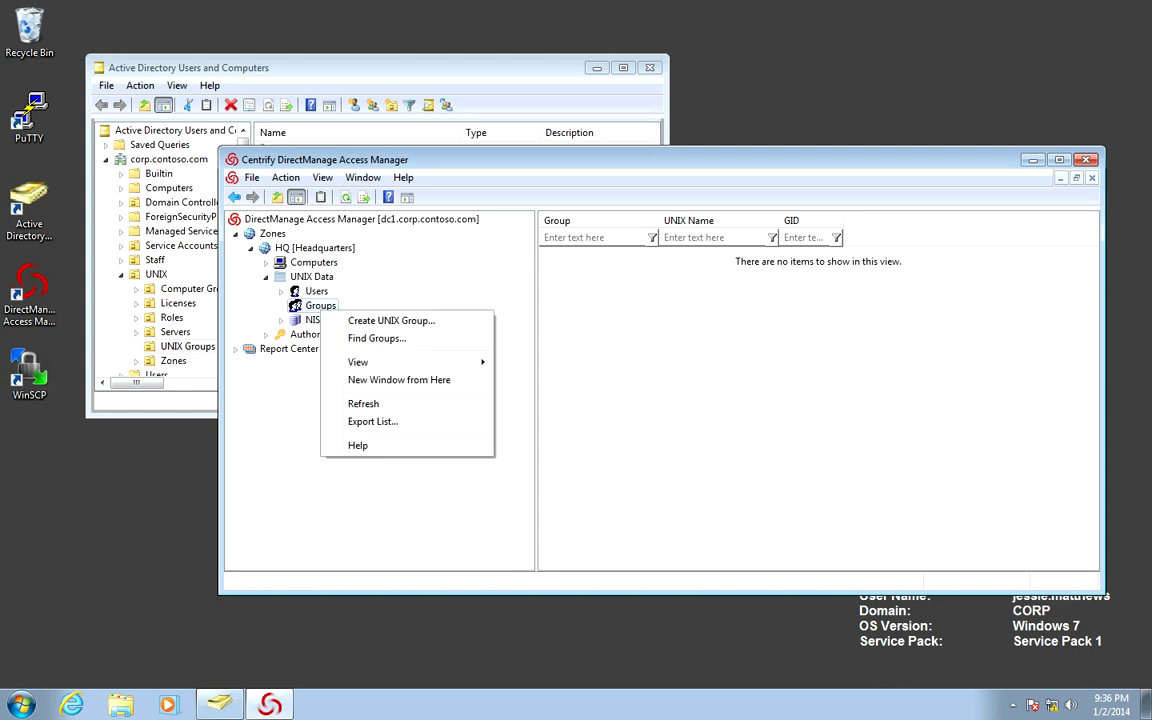
pyautogui.click(391, 320)
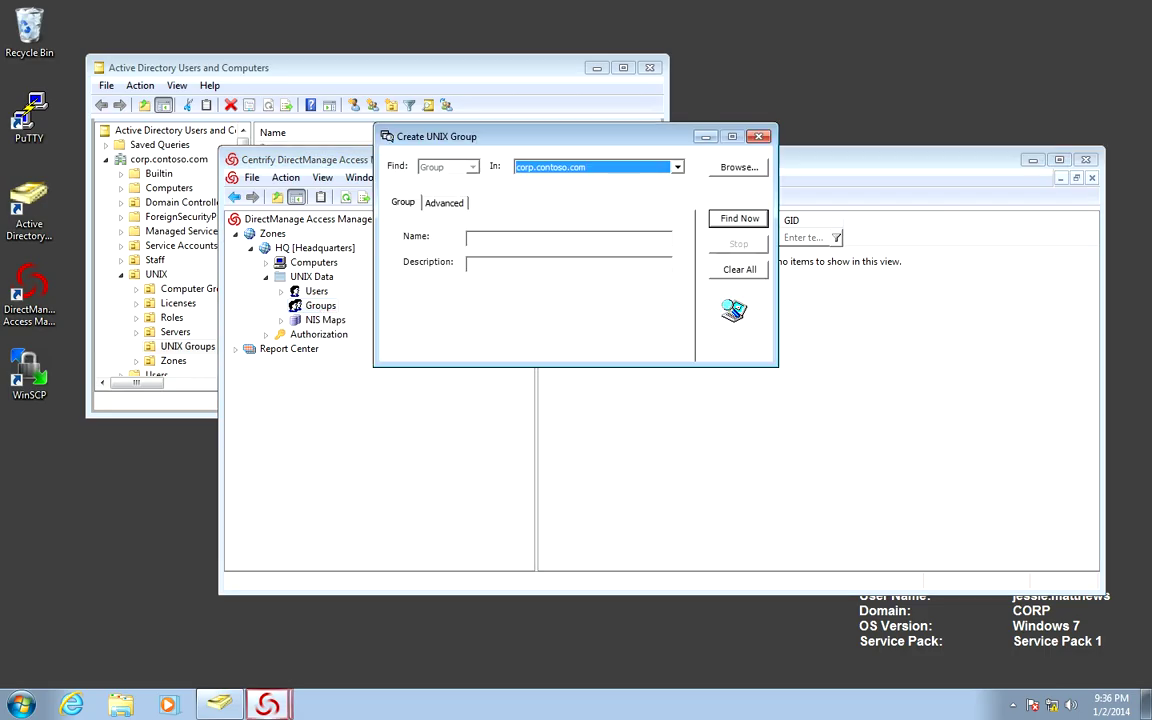
pyautogui.click(520, 238)
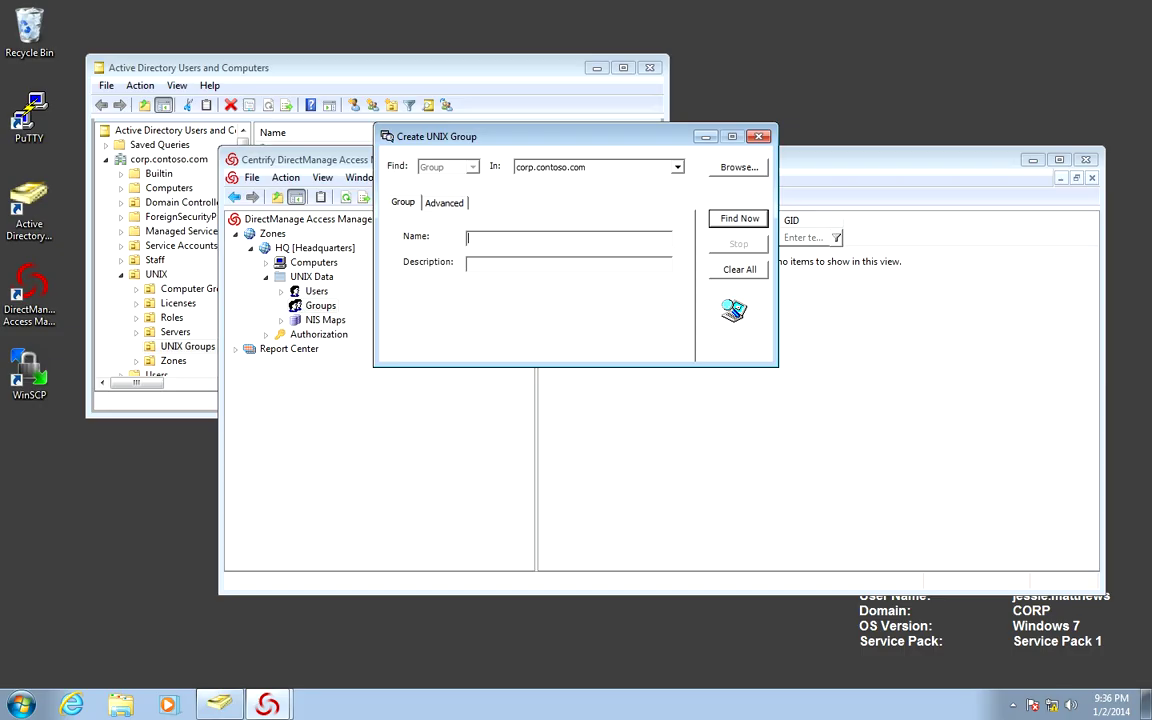
pyautogui.write('UNIX')
pyautogui.press('Return')
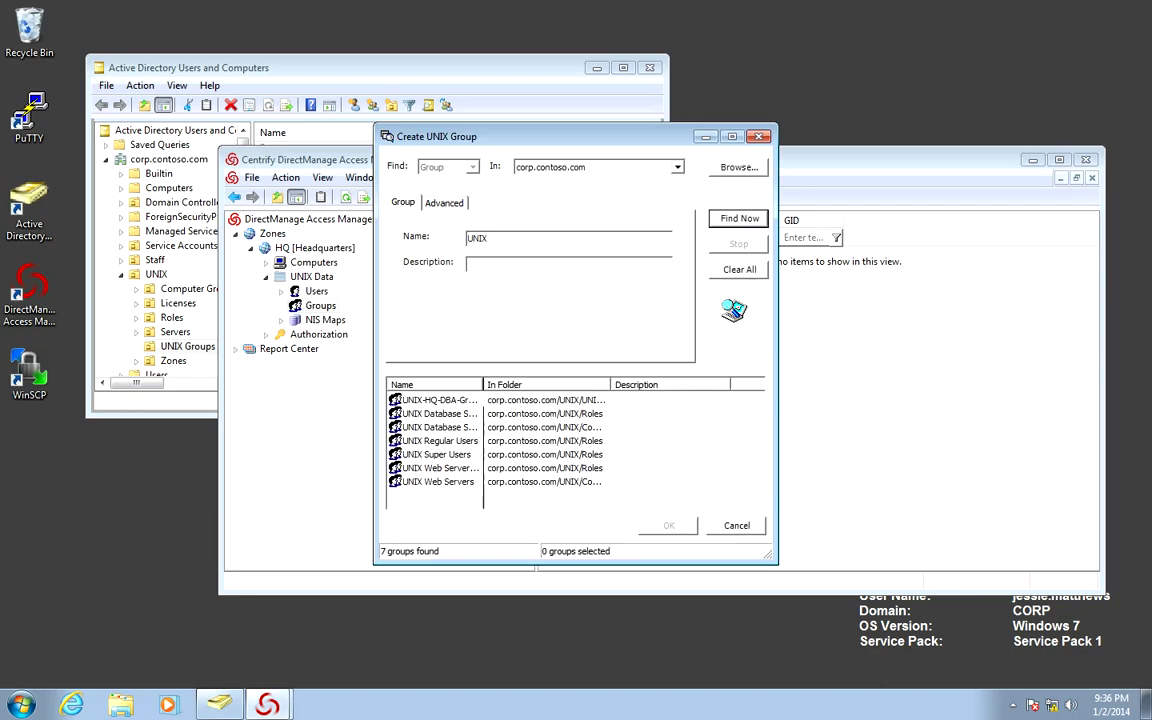
pyautogui.moveTo(483, 384); pyautogui.dragTo(513, 384)
# - Select UNIX-HQ-DBA-Group from the results and set its GID to 10001
pyautogui.click(442, 400)
pyautogui.press('Return')
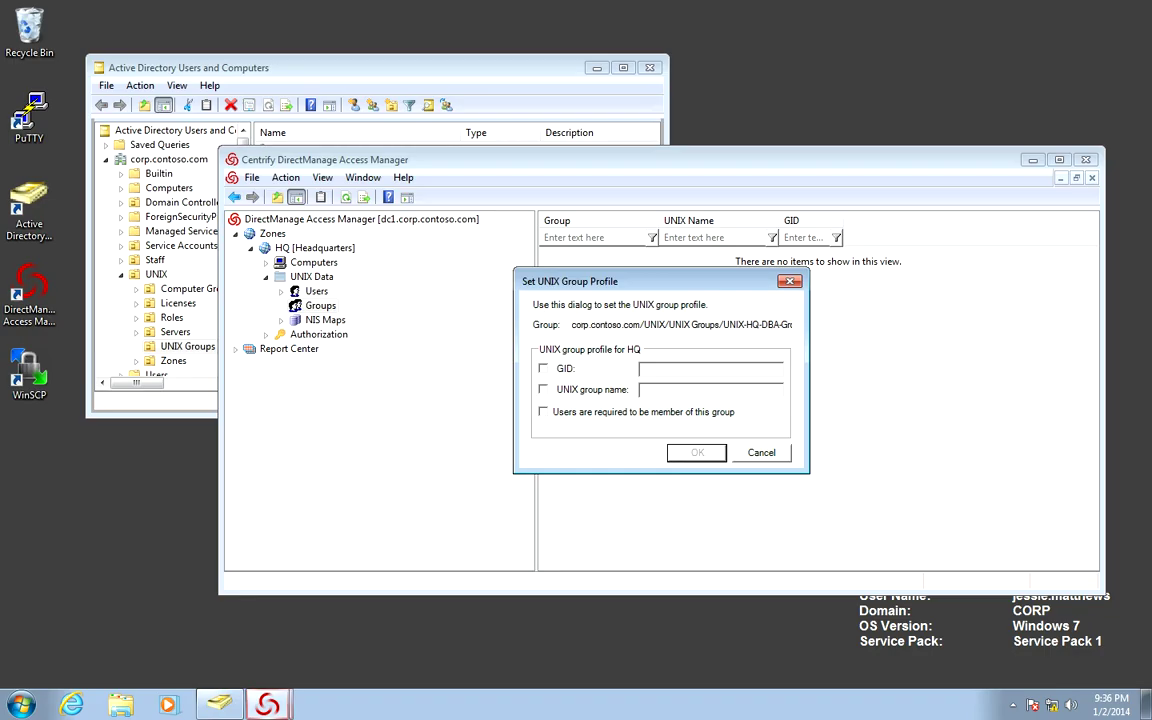
pyautogui.click(543, 368)
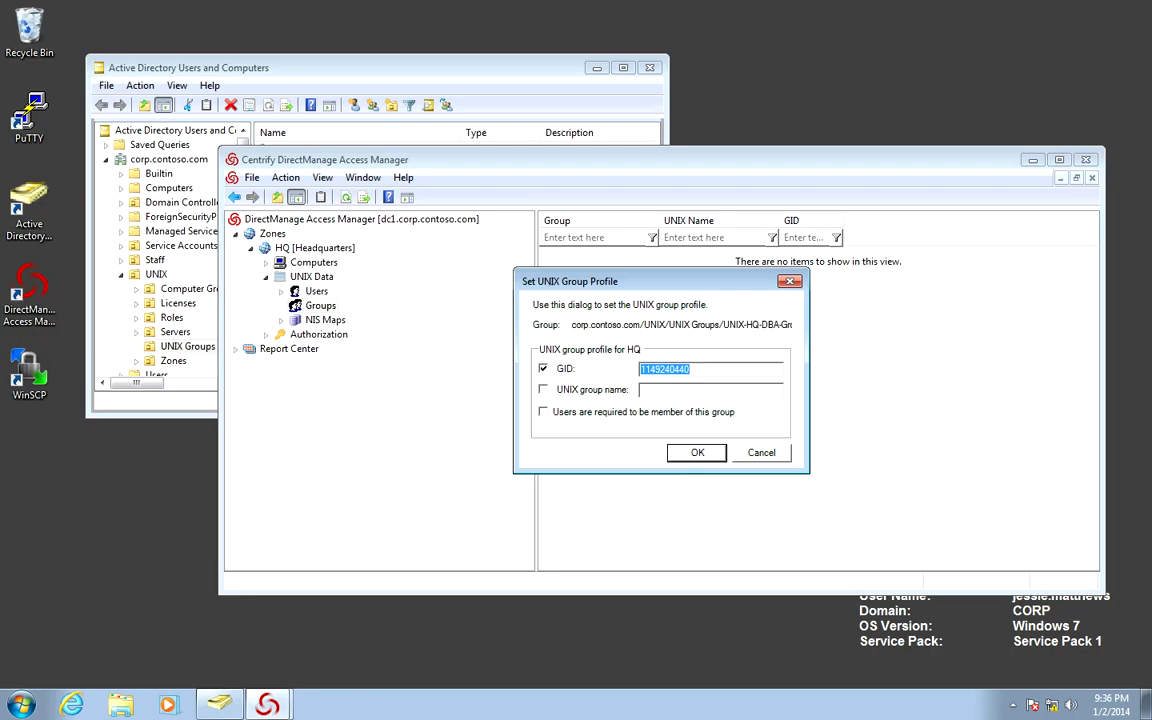
pyautogui.write('1001')
pyautogui.press('BackSpace')
pyautogui.write('01')
# - Set the UNIX group name to dbagrp and save the group profile
pyautogui.press('Tab')
pyautogui.press('space')
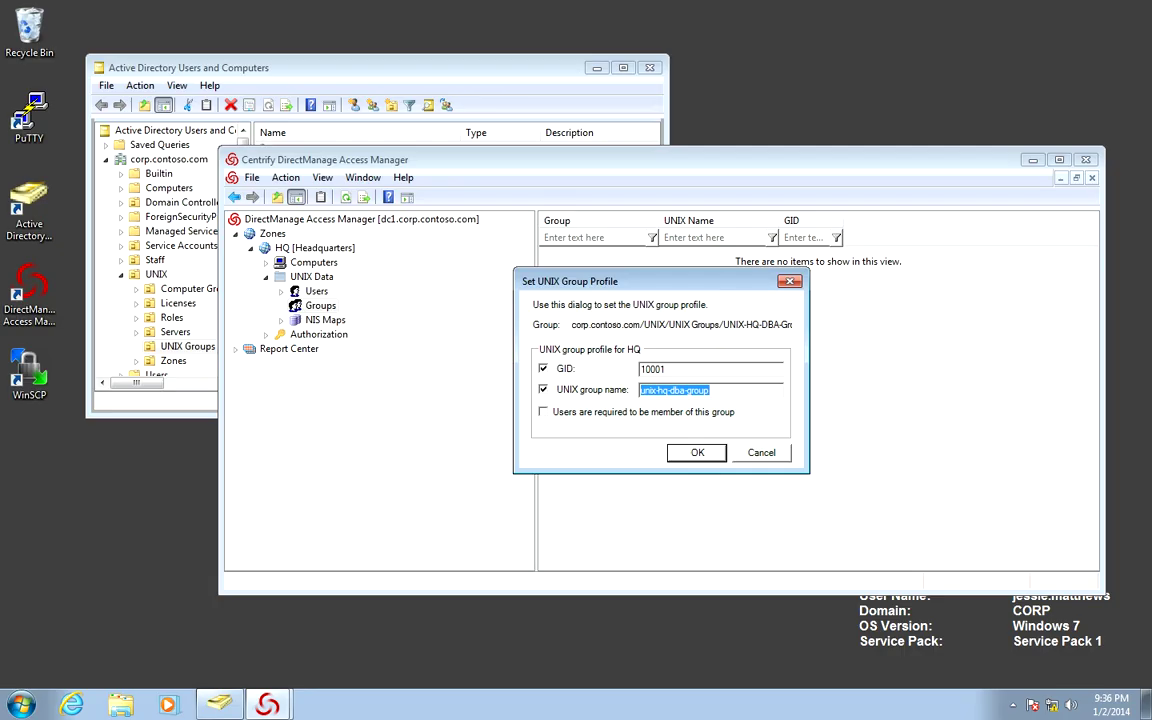
pyautogui.write('dba')
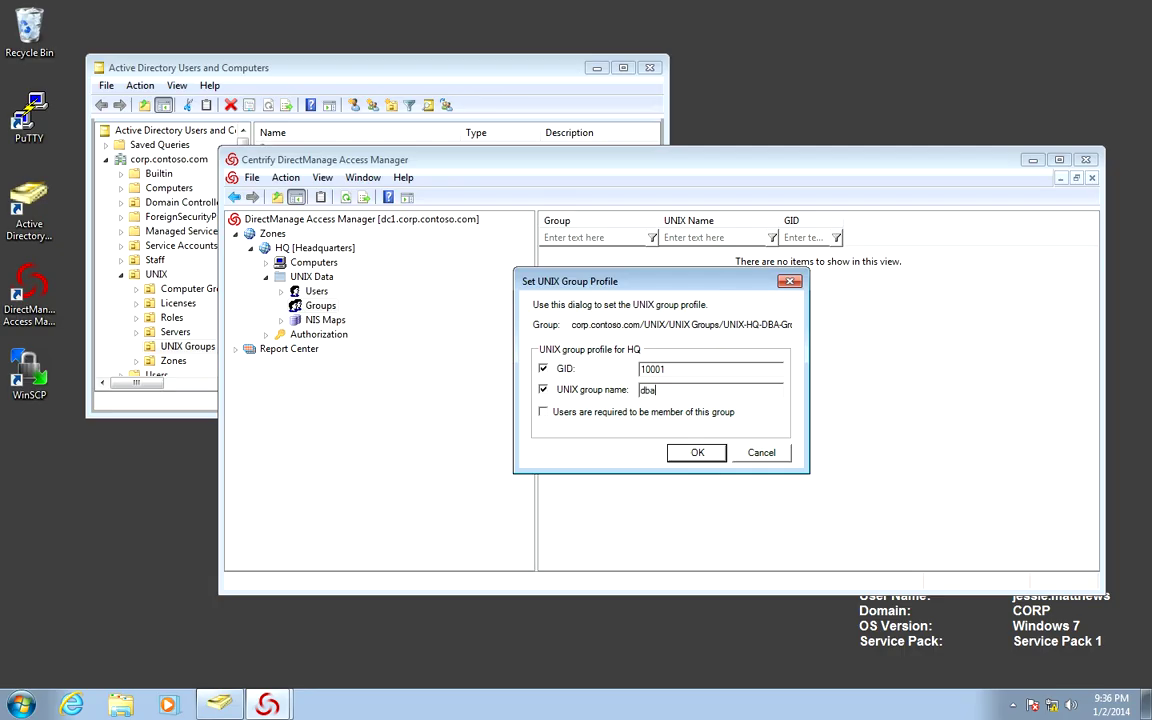
pyautogui.write('grp')
pyautogui.press('Return')
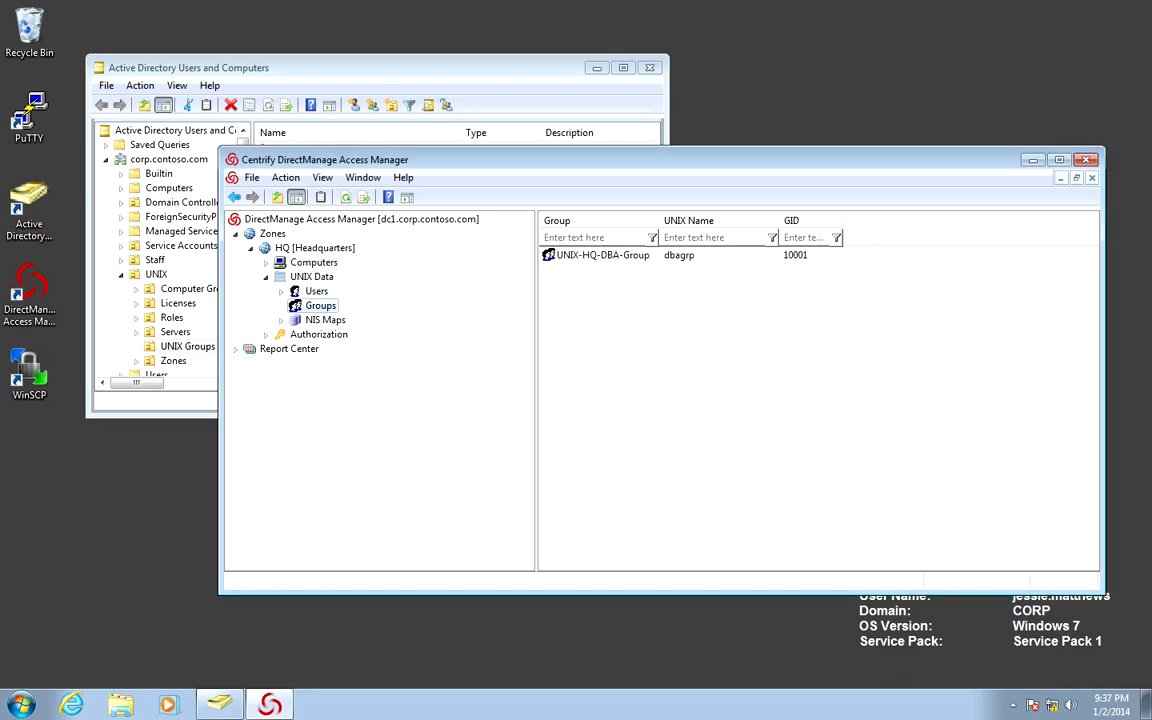
pyautogui.hotkey('alt', 'Tab')
# - Open UNIX-HQ-DBA-Group's Members list and enter two user names, dismissing the not-found error
pyautogui.rightClick(373, 151)
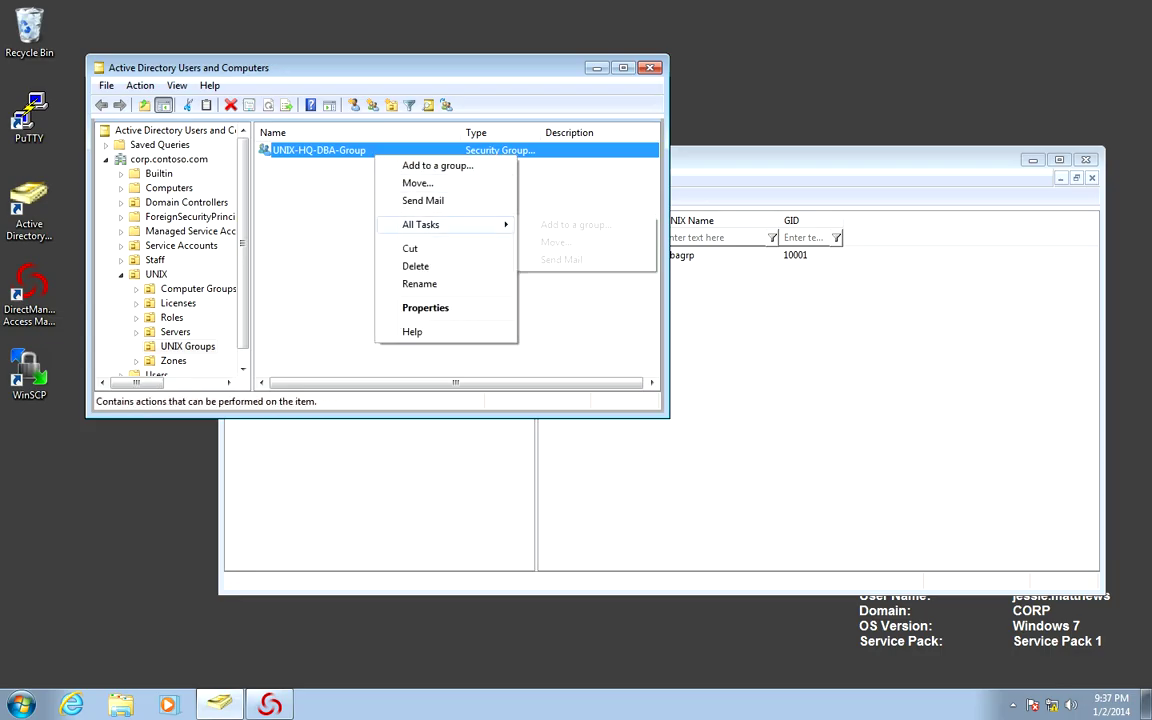
pyautogui.press('r')
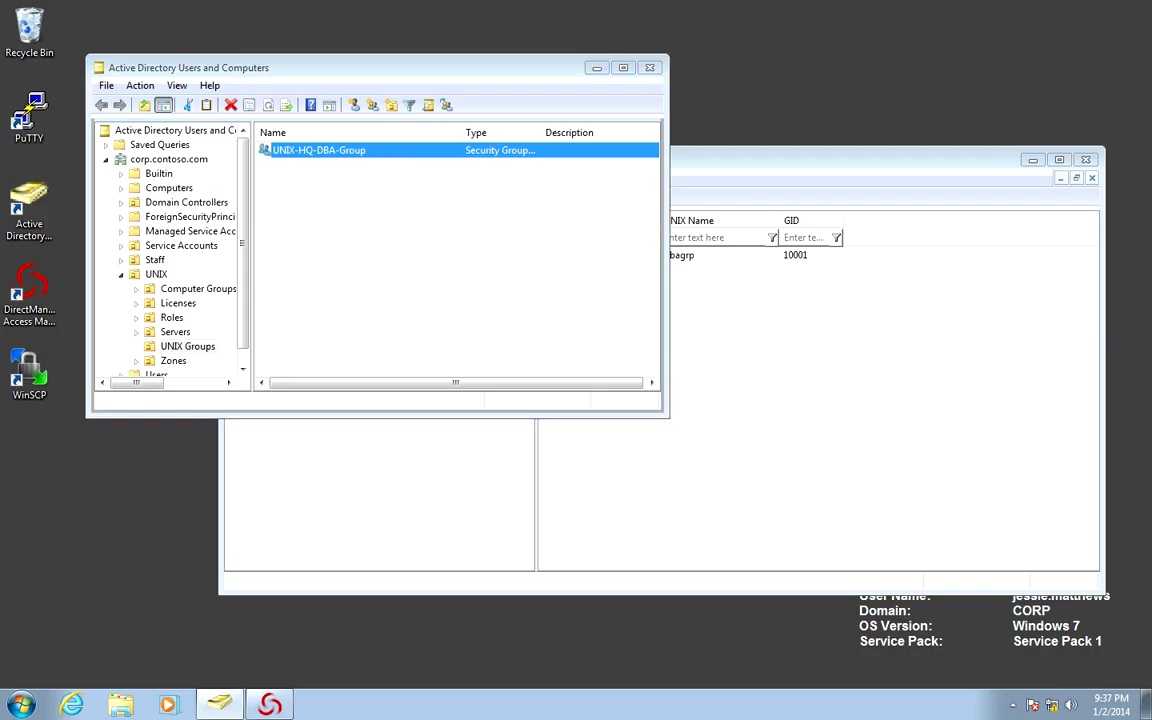
pyautogui.hotkey('ctrl', 'Tab')
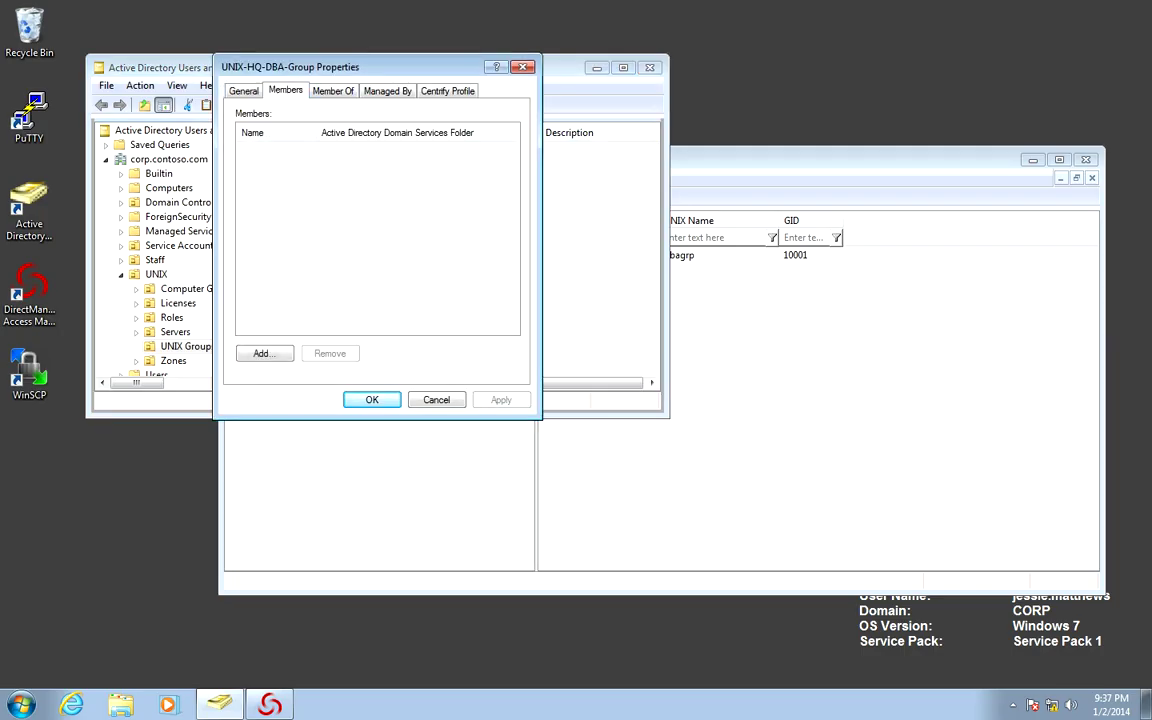
pyautogui.hotkey('alt', 'd')
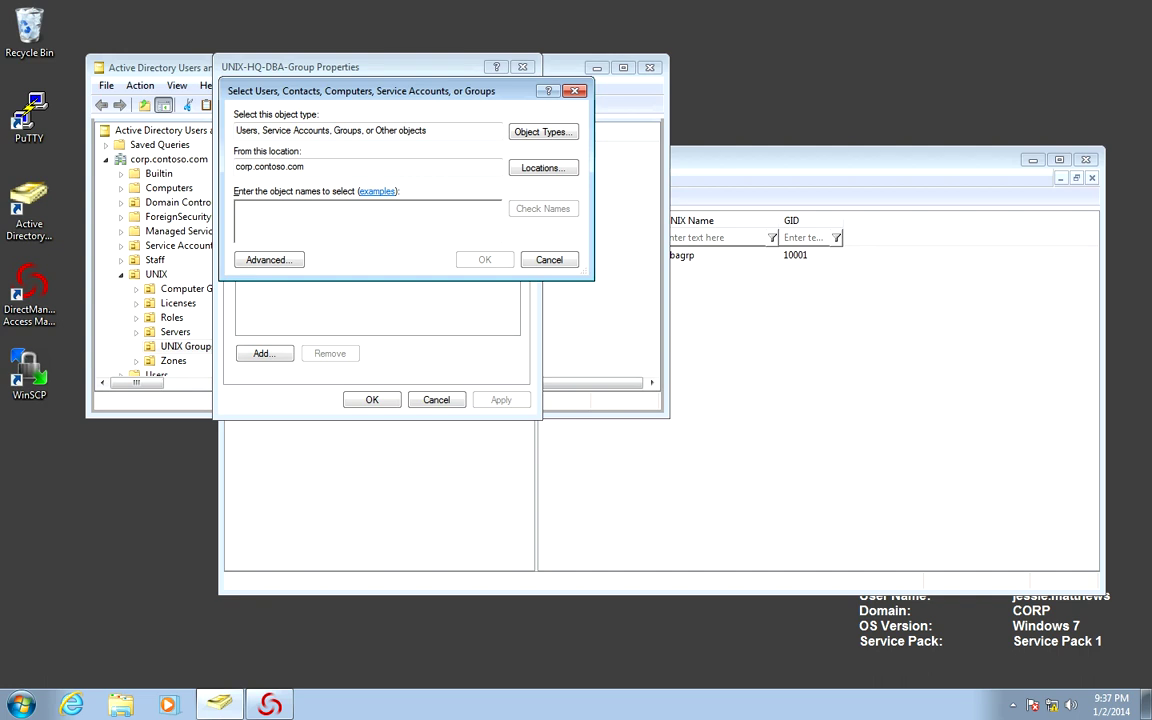
pyautogui.write('jerem')
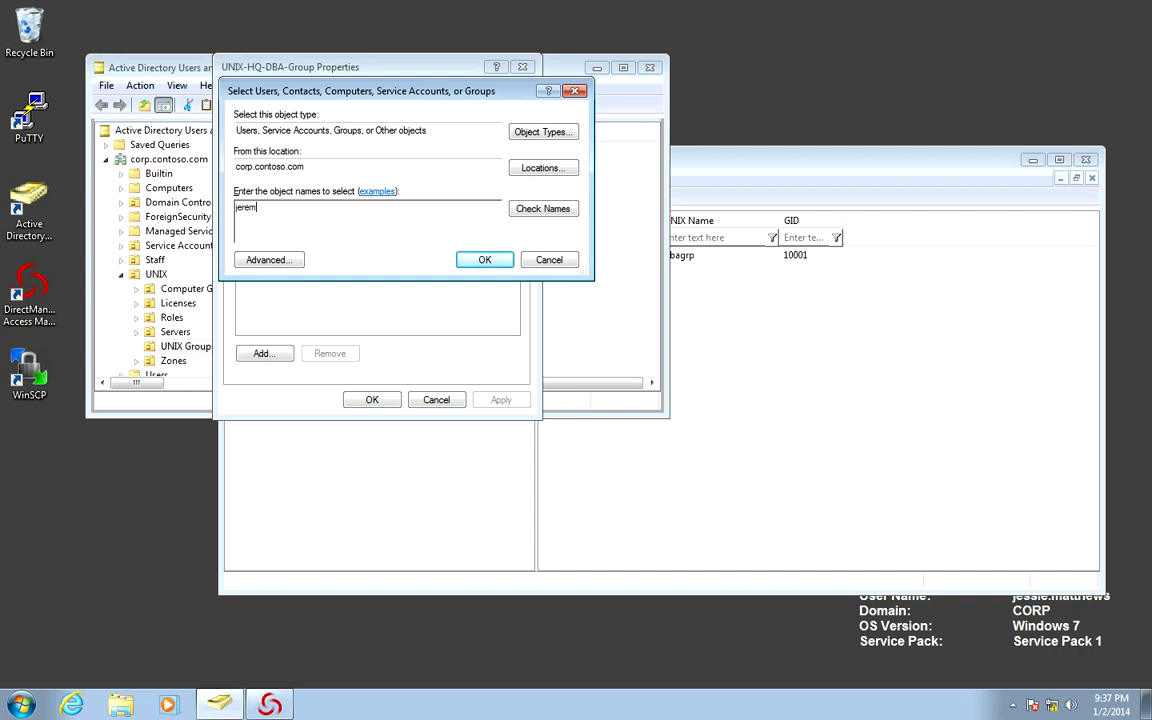
pyautogui.write('y, ramon')
pyautogui.press('Return')
pyautogui.press('Escape')
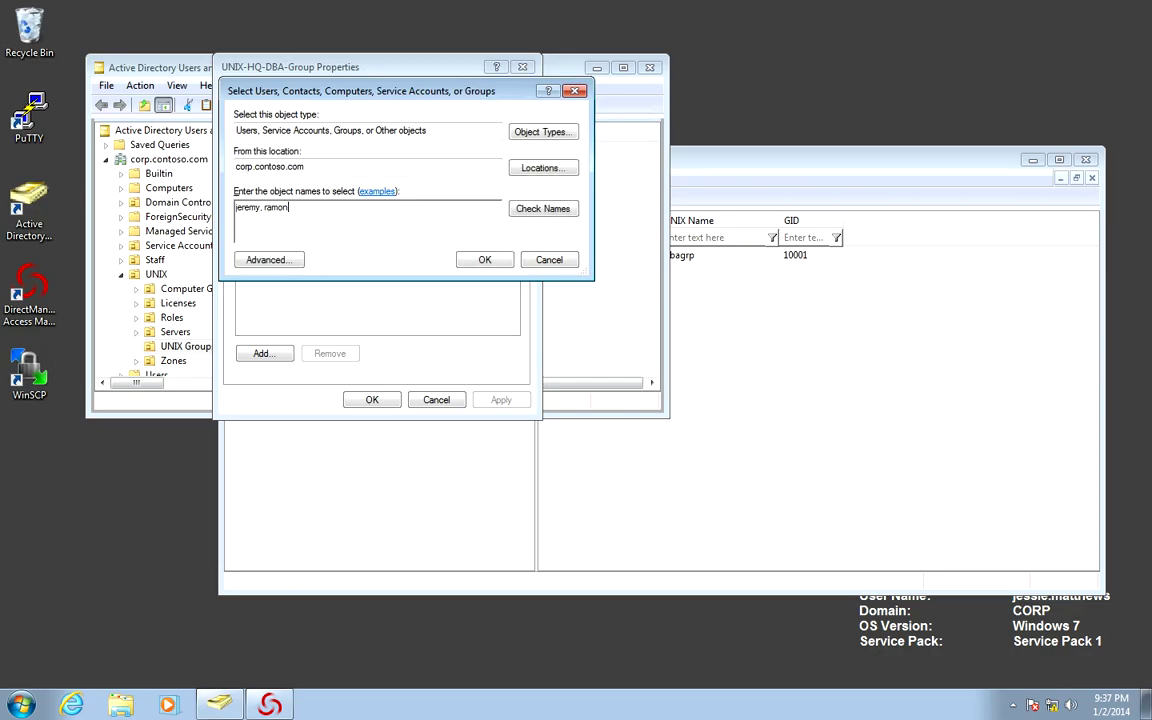
# - Re-enter the two user accounts, resolve each with Check Names, and confirm them as members
pyautogui.hotkey('ctrl', 'a')
pyautogui.press('BackSpace')
pyautogui.write('jeremy')
pyautogui.hotkey('ctrl', 'k')
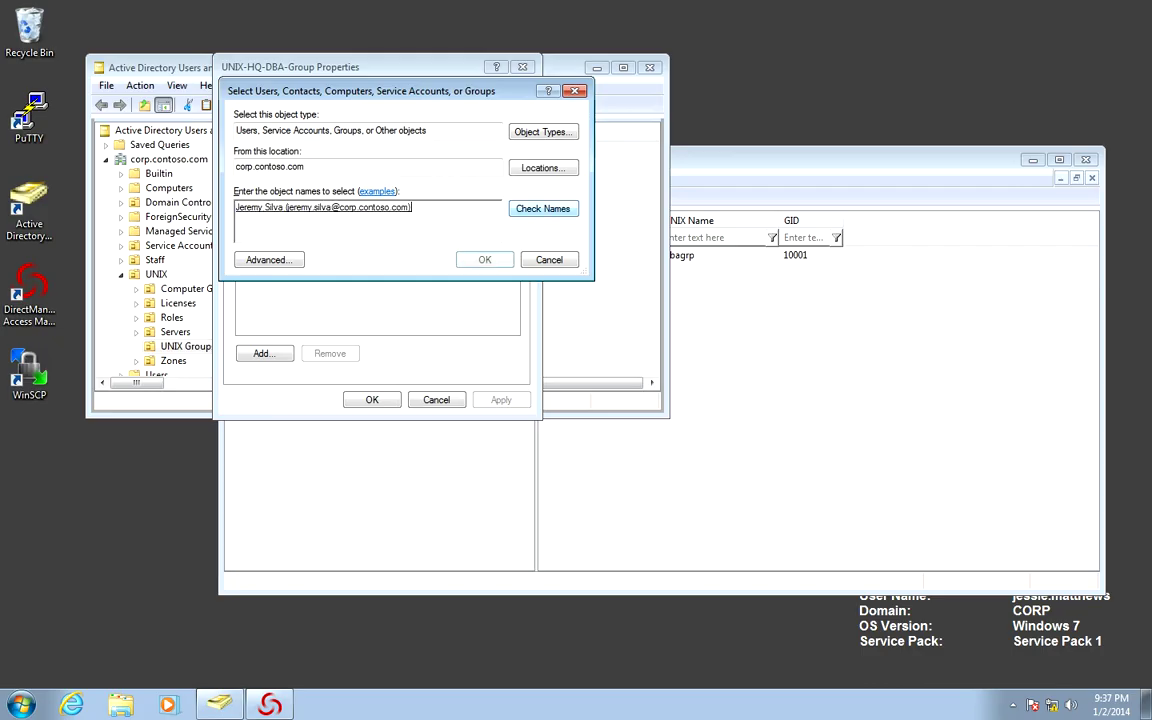
pyautogui.write('; ra')
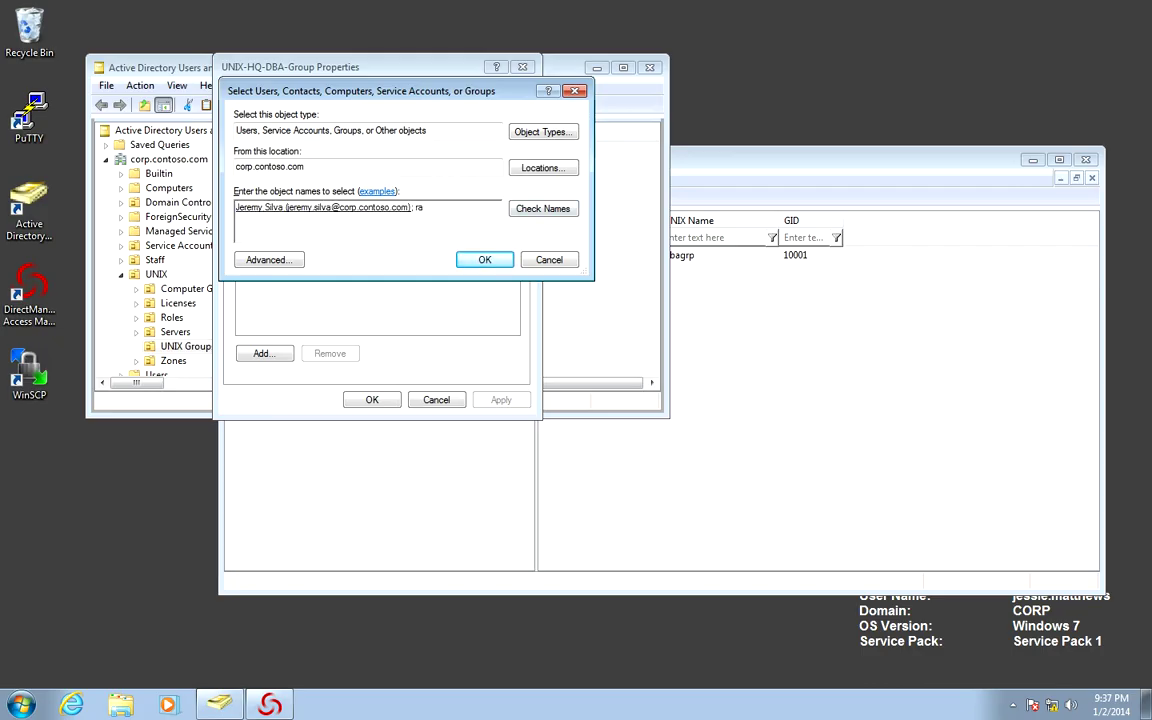
pyautogui.write('mon')
pyautogui.hotkey('ctrl', 'k')
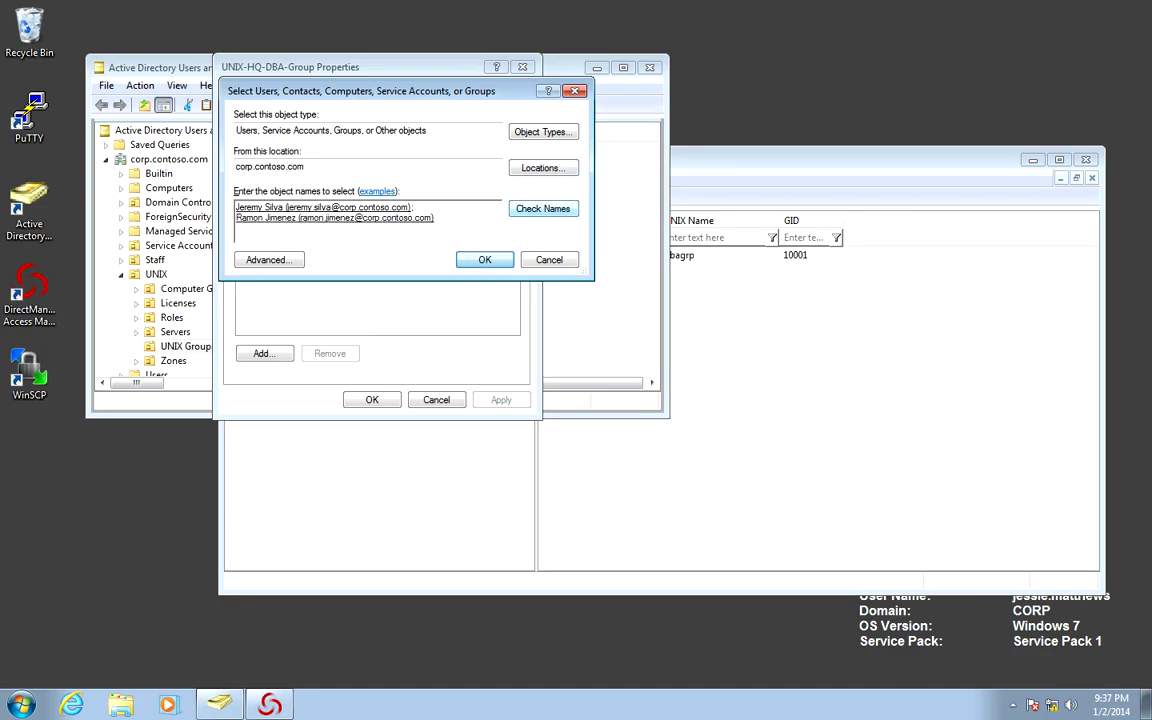
pyautogui.press('Return')
pyautogui.press('Return')
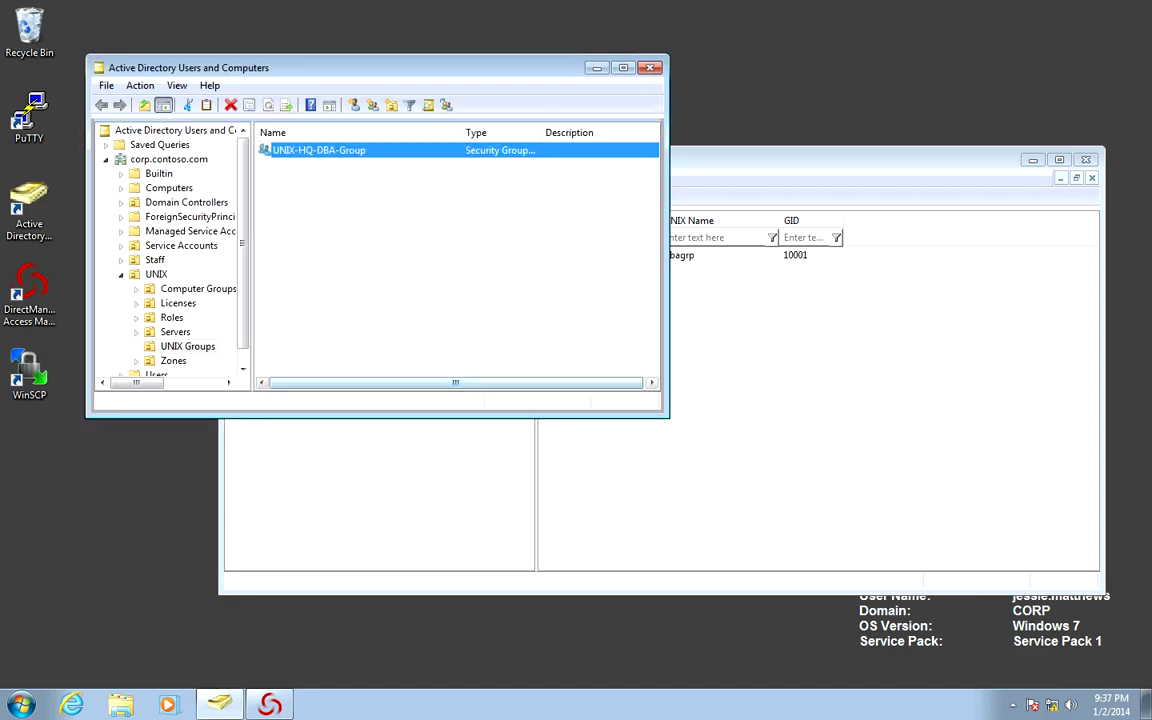
pyautogui.hotkey('alt', 'Tab')
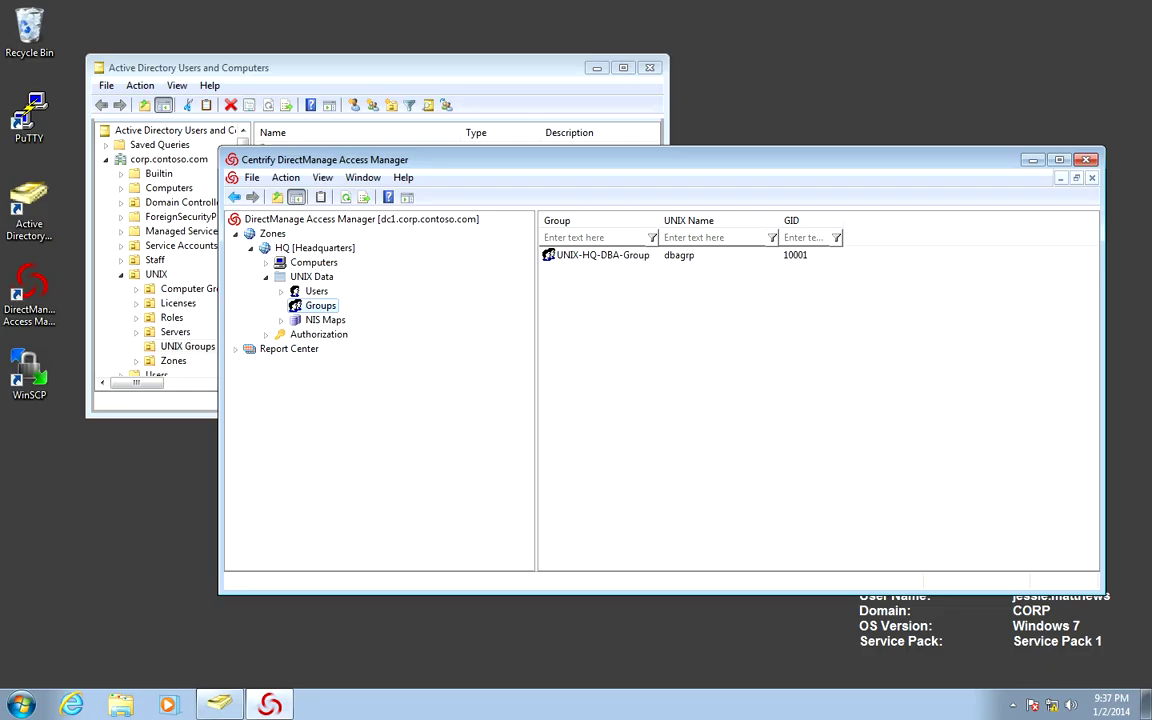
# - Launch PuTTY from the desktop, load the saved cen1 session, and connect
pyautogui.press('super+d')
pyautogui.press('p')
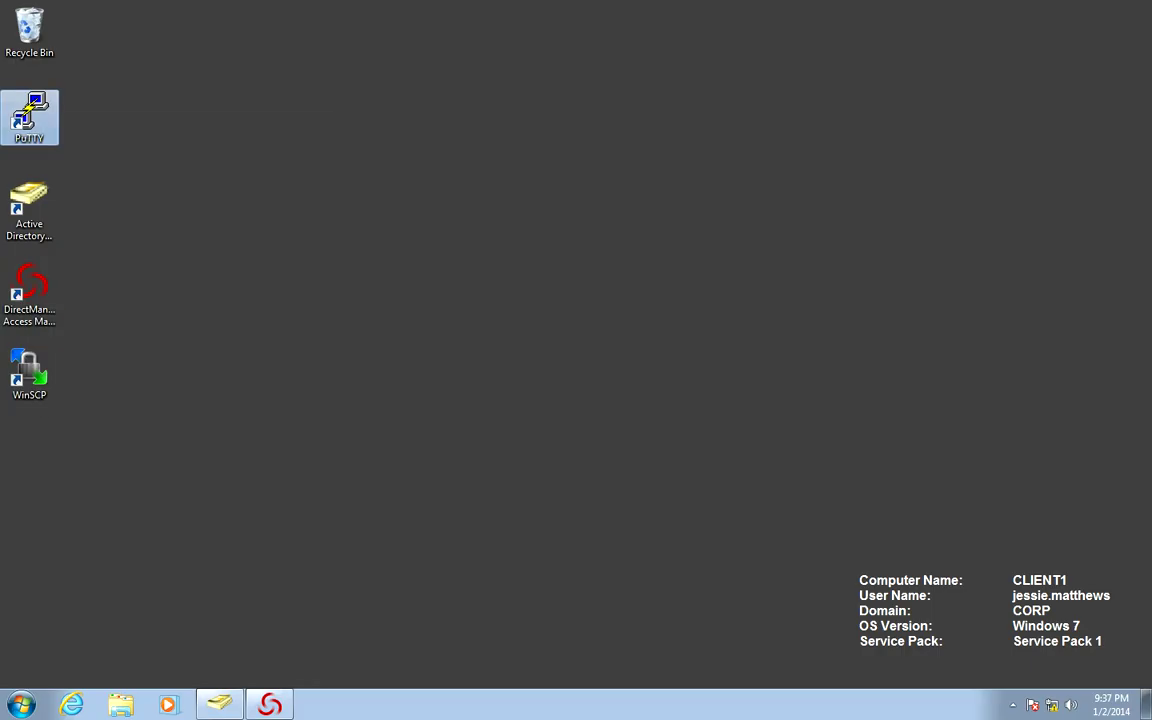
pyautogui.hotkey('shift', 'F10')
pyautogui.press('Return')
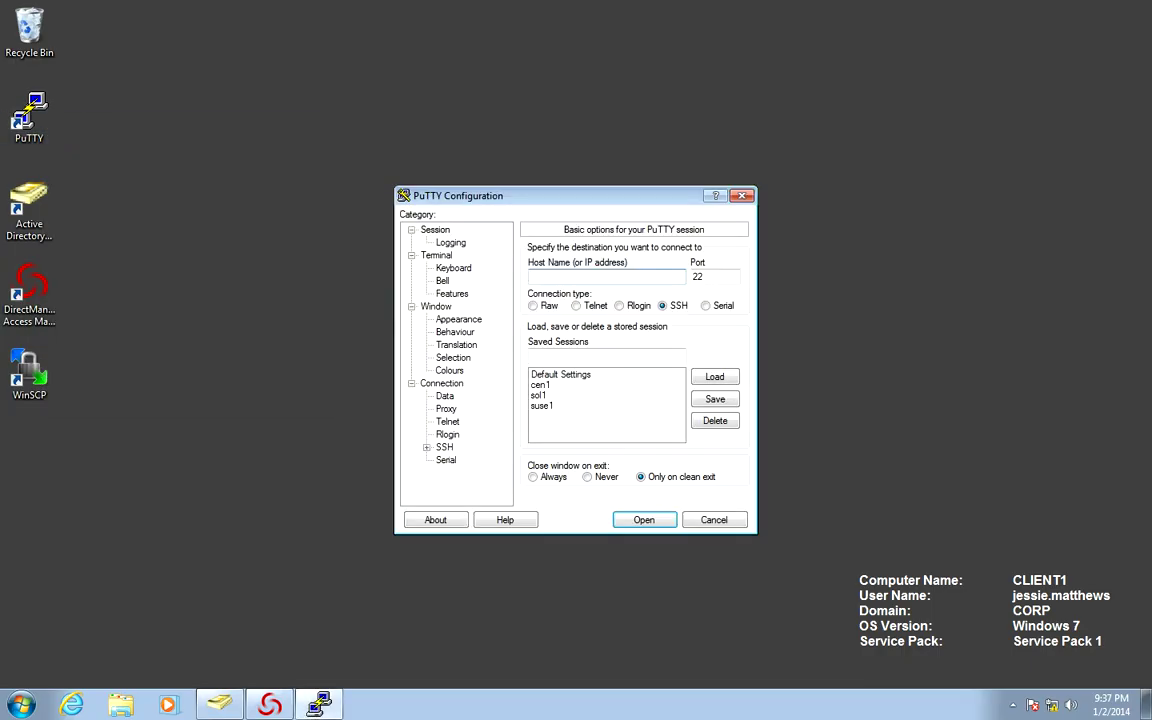
pyautogui.click(540, 384)
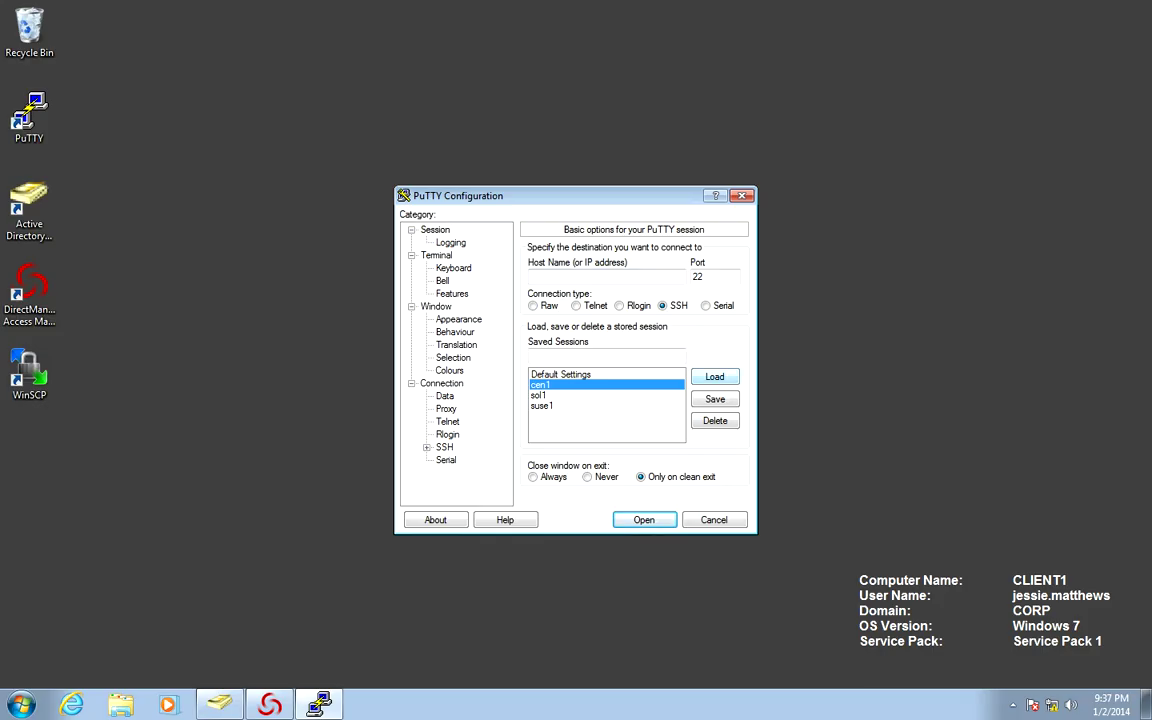
pyautogui.press('Return')
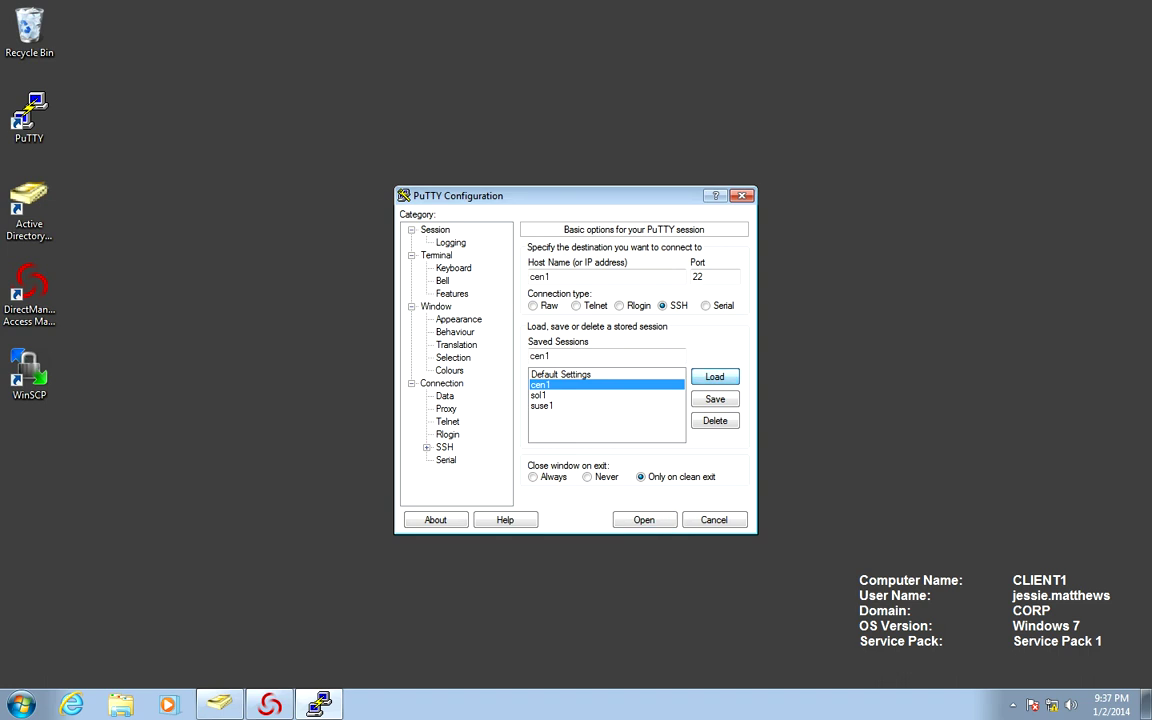
pyautogui.hotkey('alt', 'o')
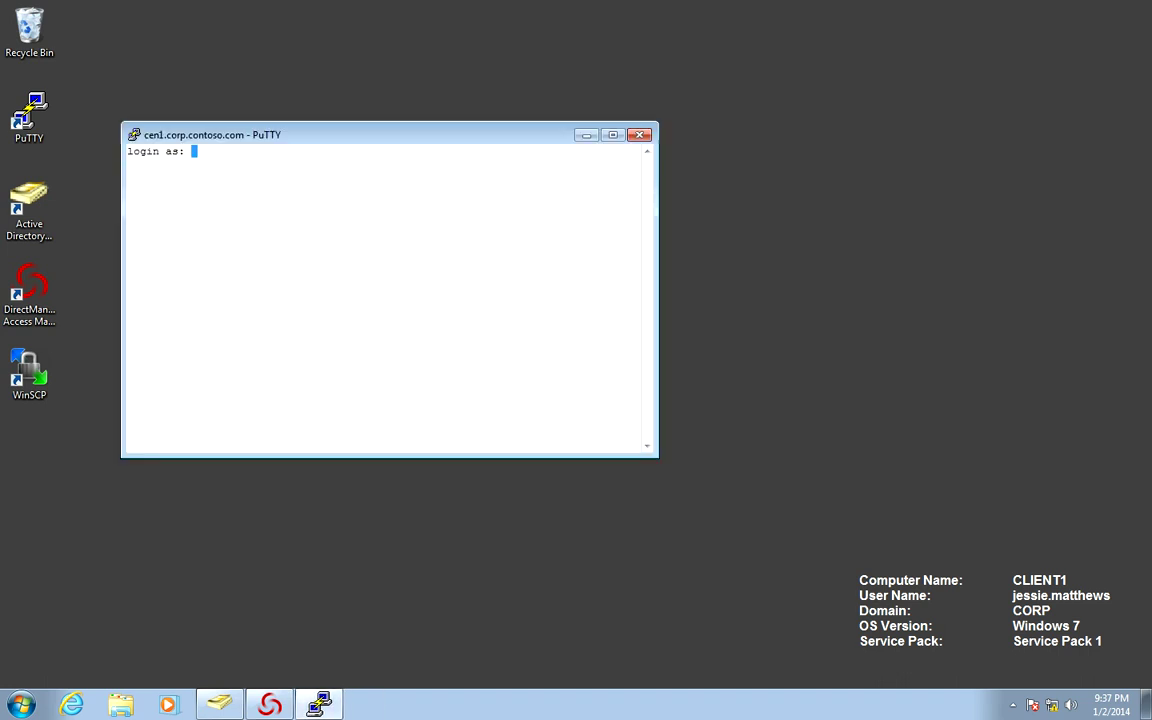
# - Log in with the directory user's name and password, then run clear
pyautogui.press('Return')
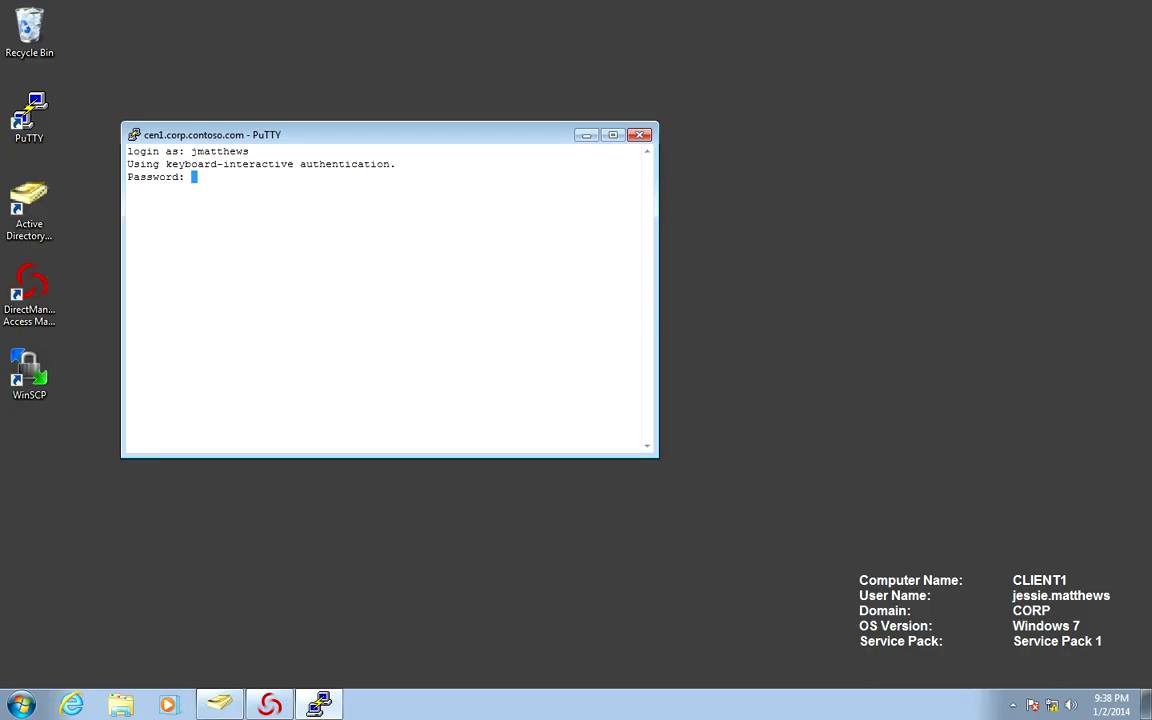
pyautogui.press('Return')
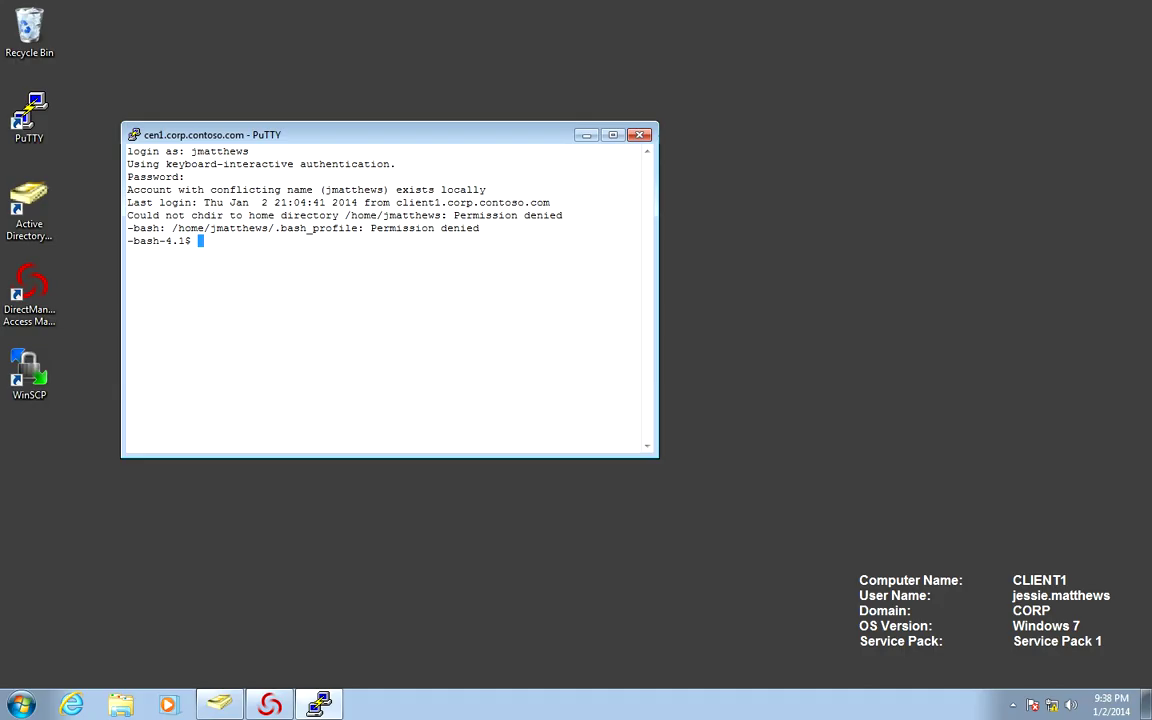
pyautogui.write('clear')
pyautogui.press('Return')
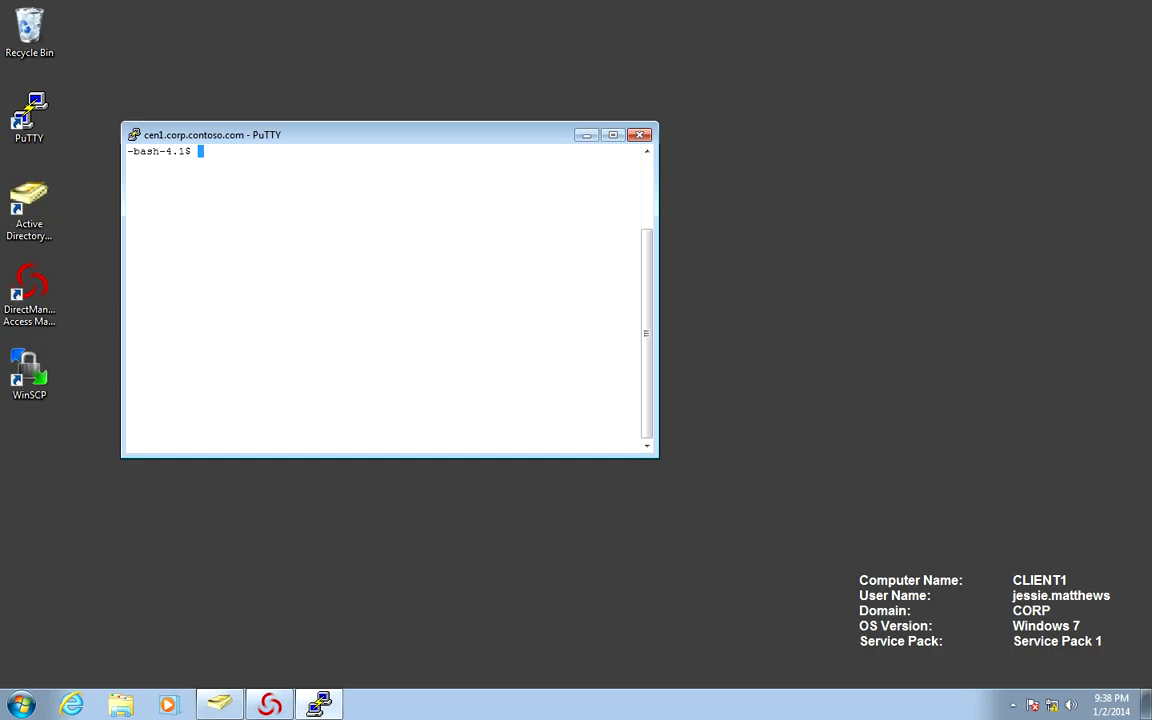
# - Run 'adquery group', then flush the AD caches with 'dzdo adflush', entering the password
pyautogui.write('adquery group')
pyautogui.press('Return')
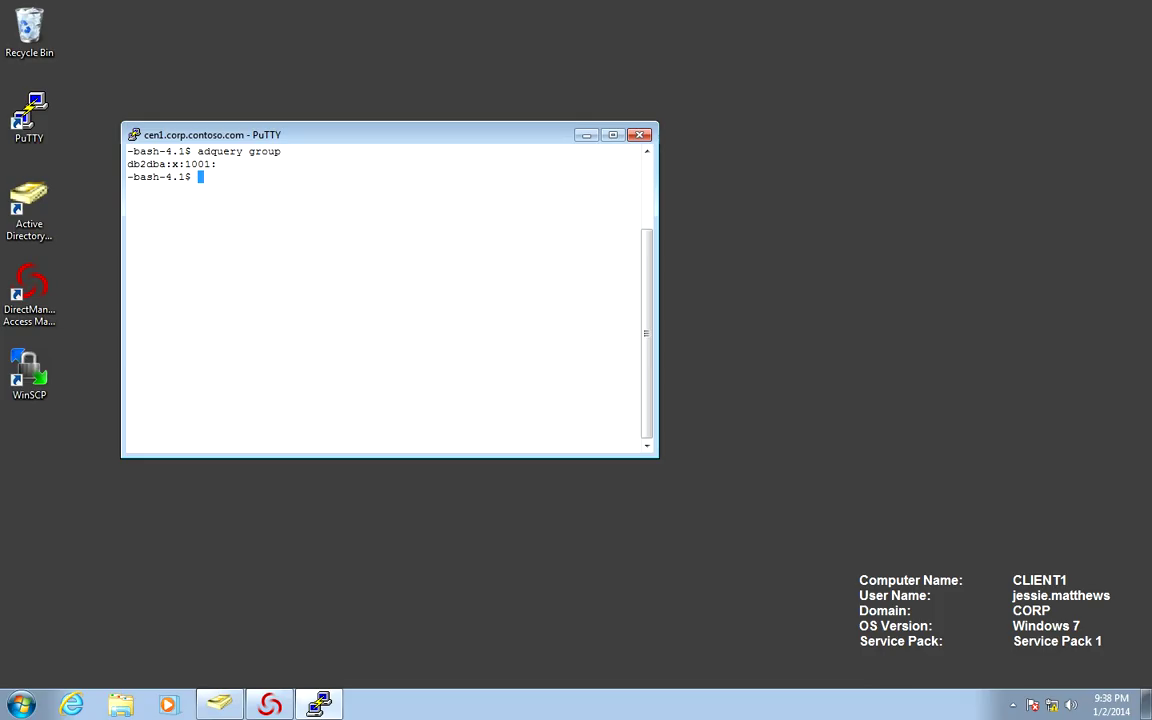
pyautogui.write('dzdo adflush')
pyautogui.press('Return')
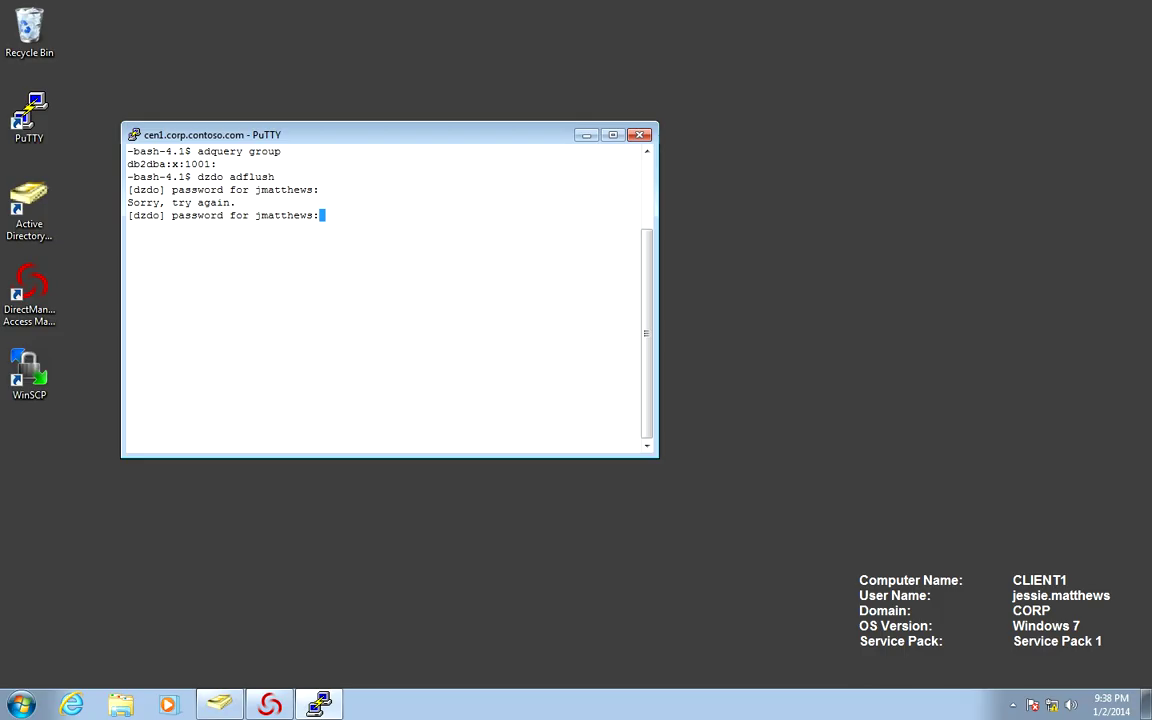
pyautogui.press('Return')
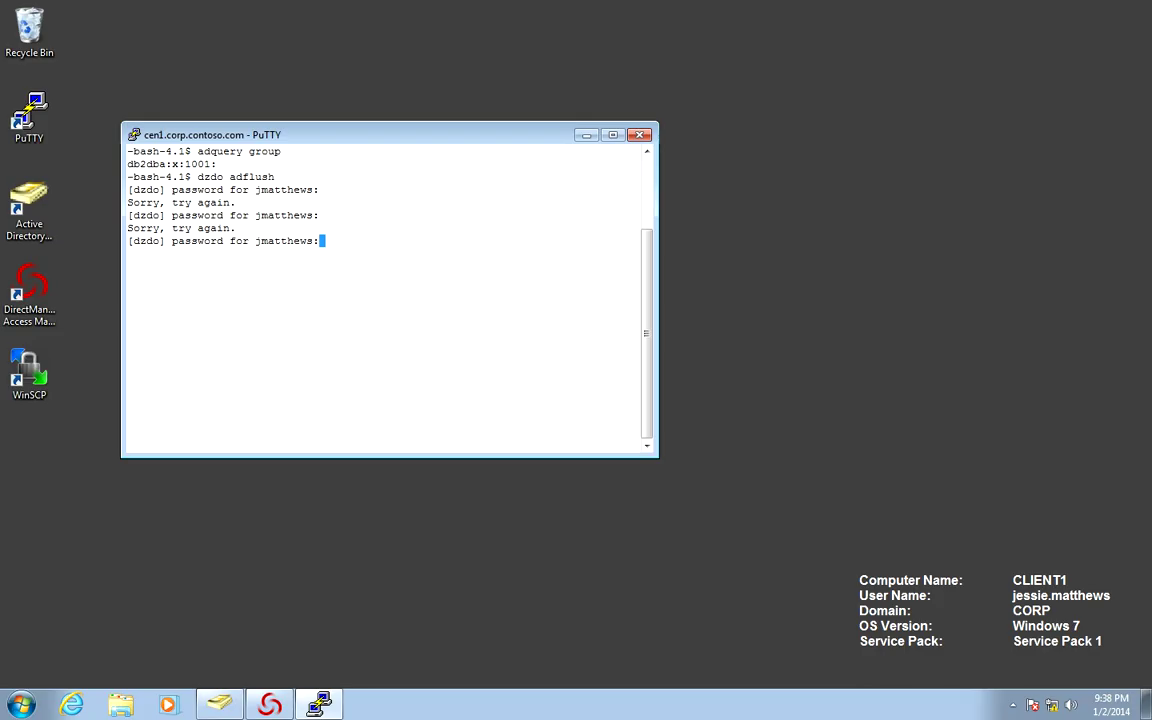
pyautogui.press('Return')
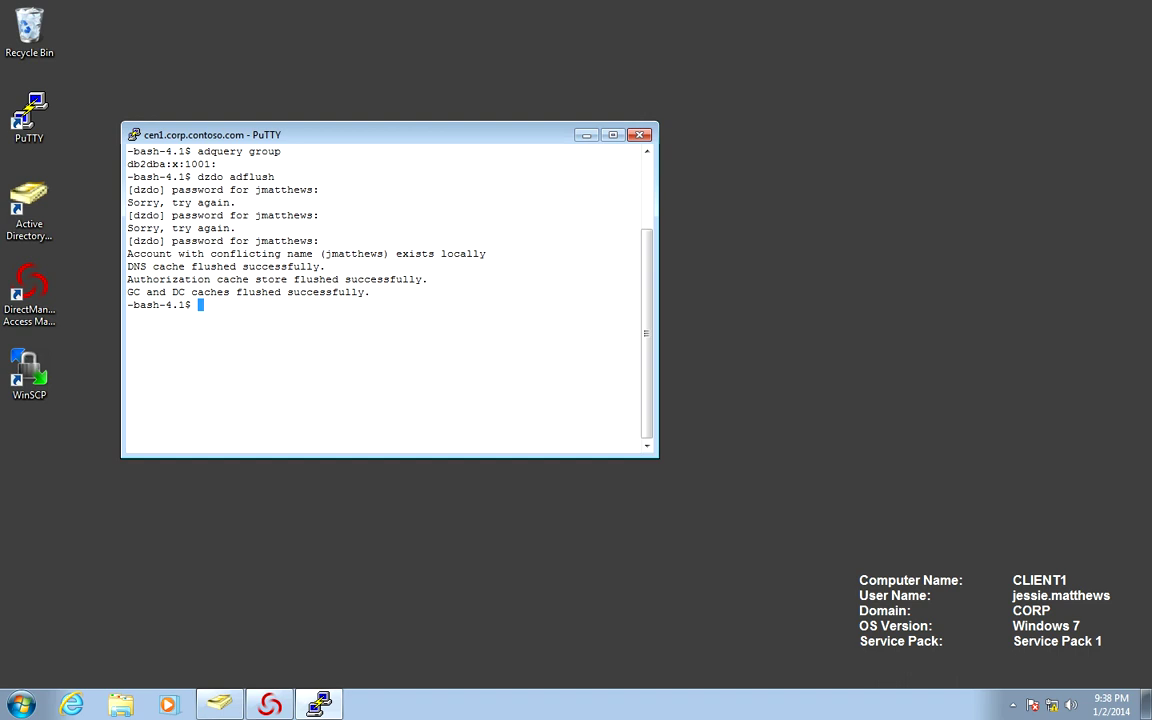
# - Clear the terminal, trying 'cls' before 'clear'
pyautogui.write('cls')
pyautogui.press('Return')
pyautogui.write('clear')
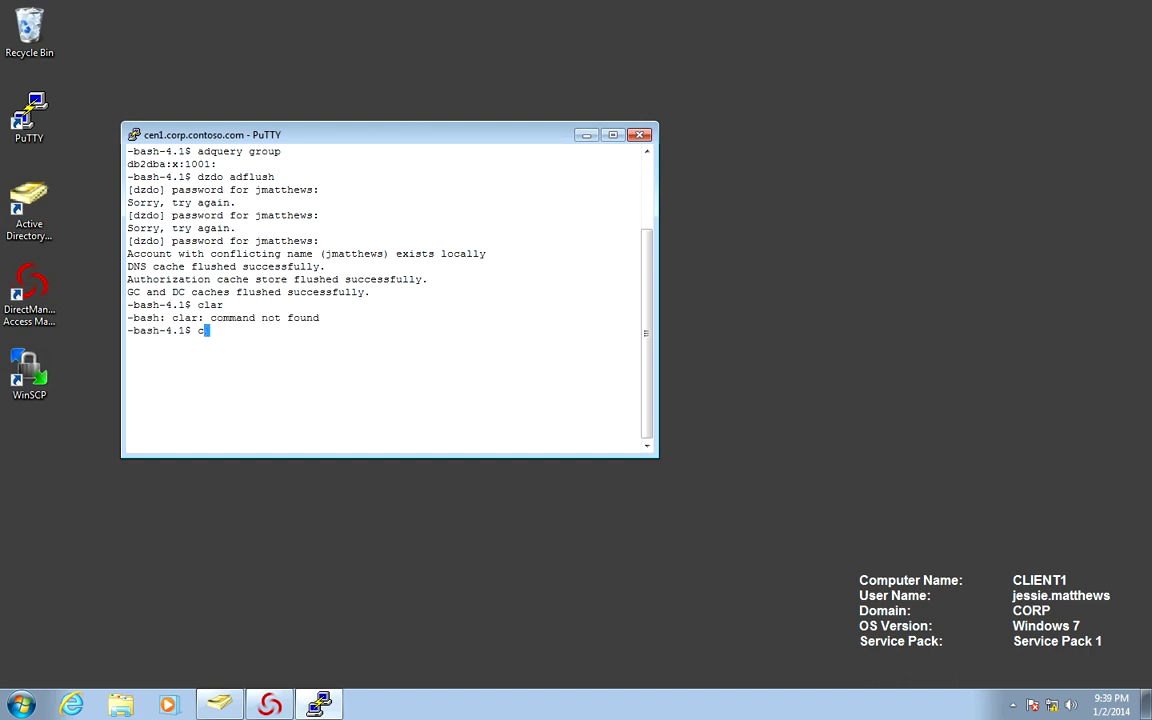
pyautogui.press('Return')
# - Run 'adquery group' again and clear the screen
pyautogui.write('ad')
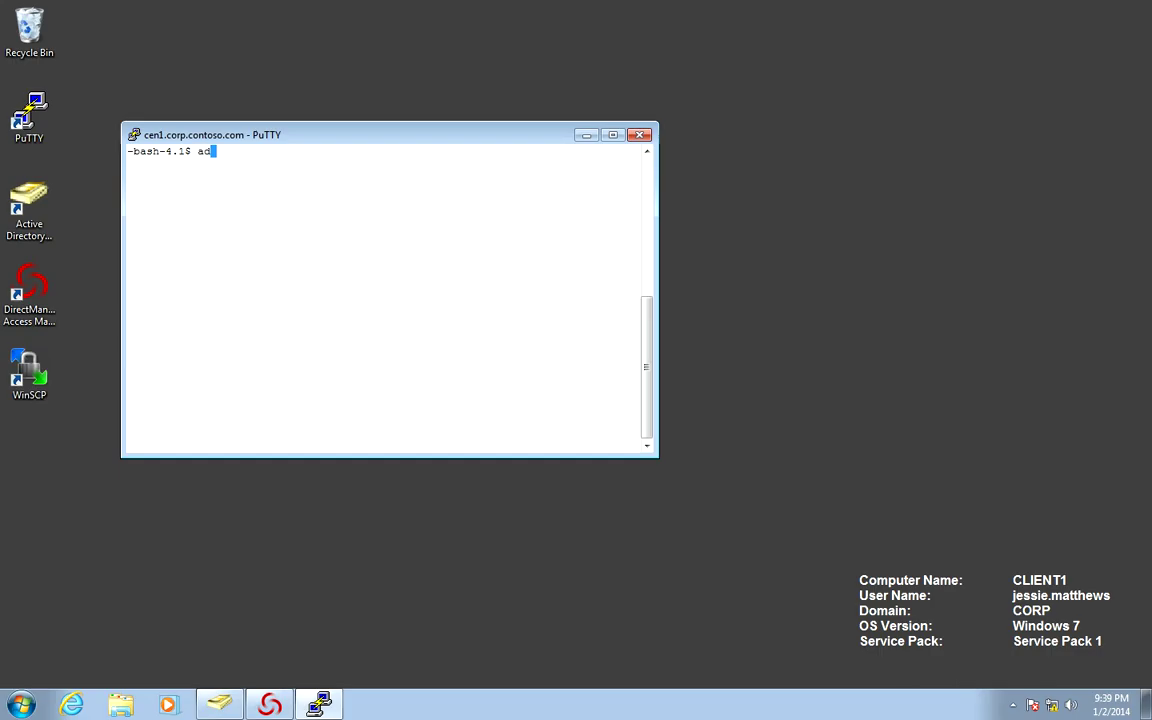
pyautogui.write('query group')
pyautogui.press('Return')
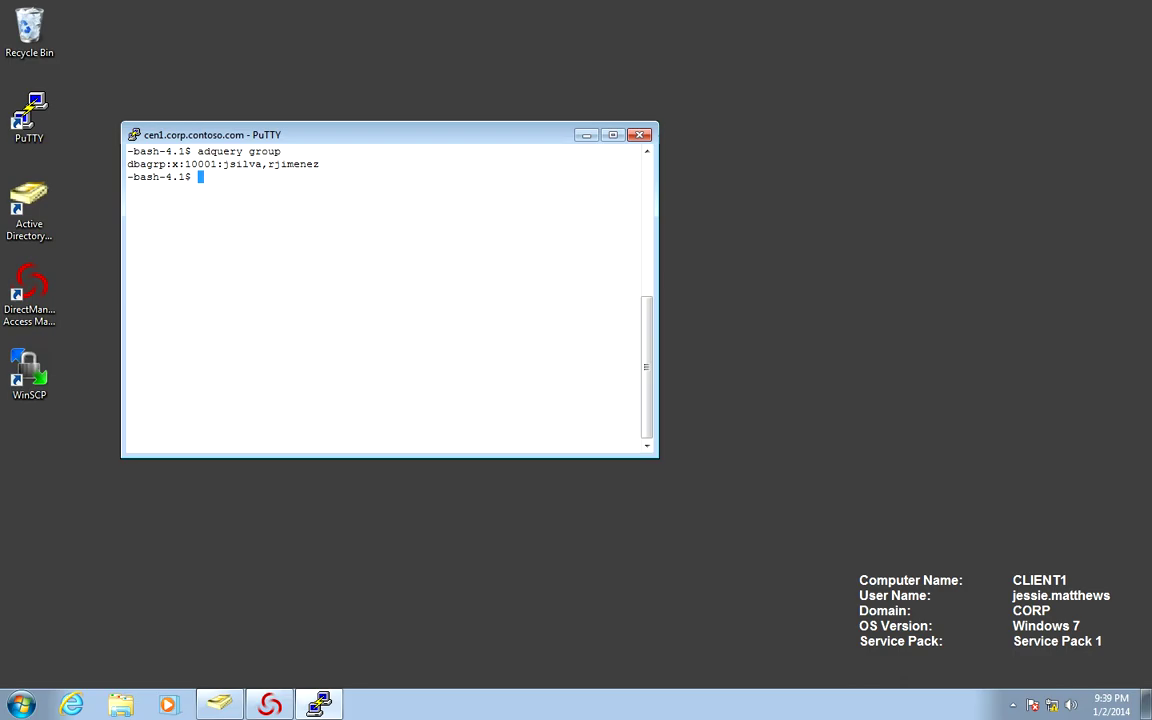
pyautogui.write('clear')
pyautogui.press('Return')
# - List groups with 'getent group', then filter with '| grep dbagrp' to see dbagrp
pyautogui.write('geten')
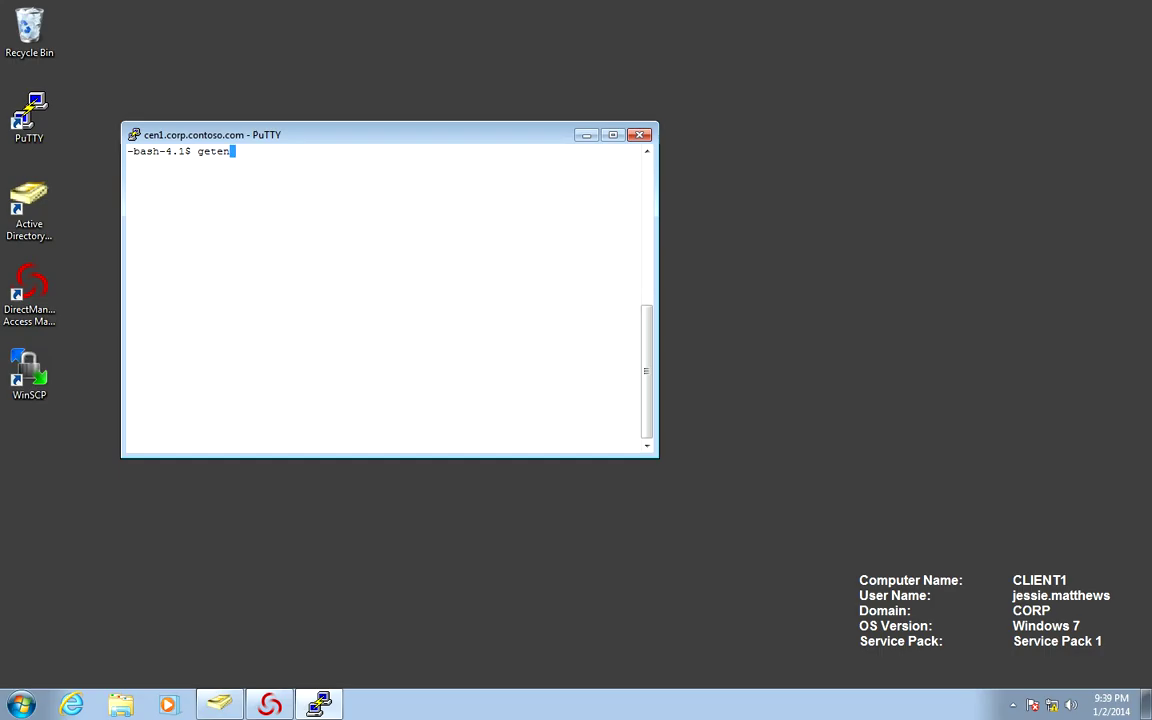
pyautogui.write('t group')
pyautogui.press('Return')
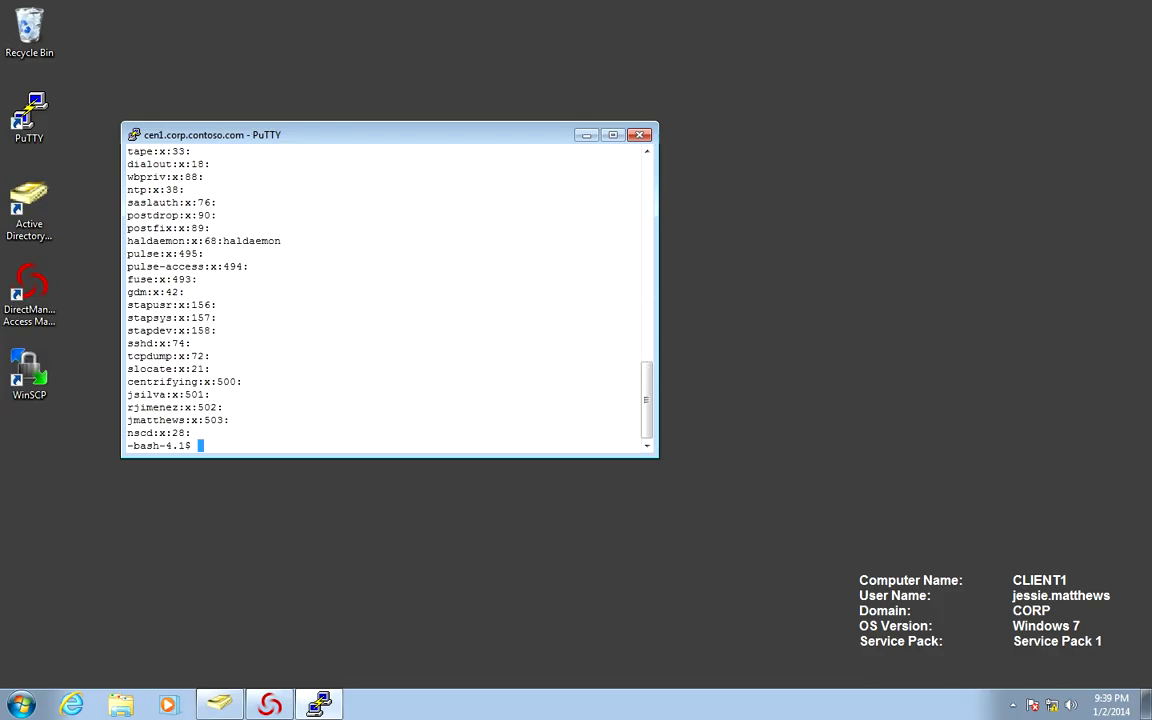
pyautogui.press('Up')
pyautogui.write('| grep dba')
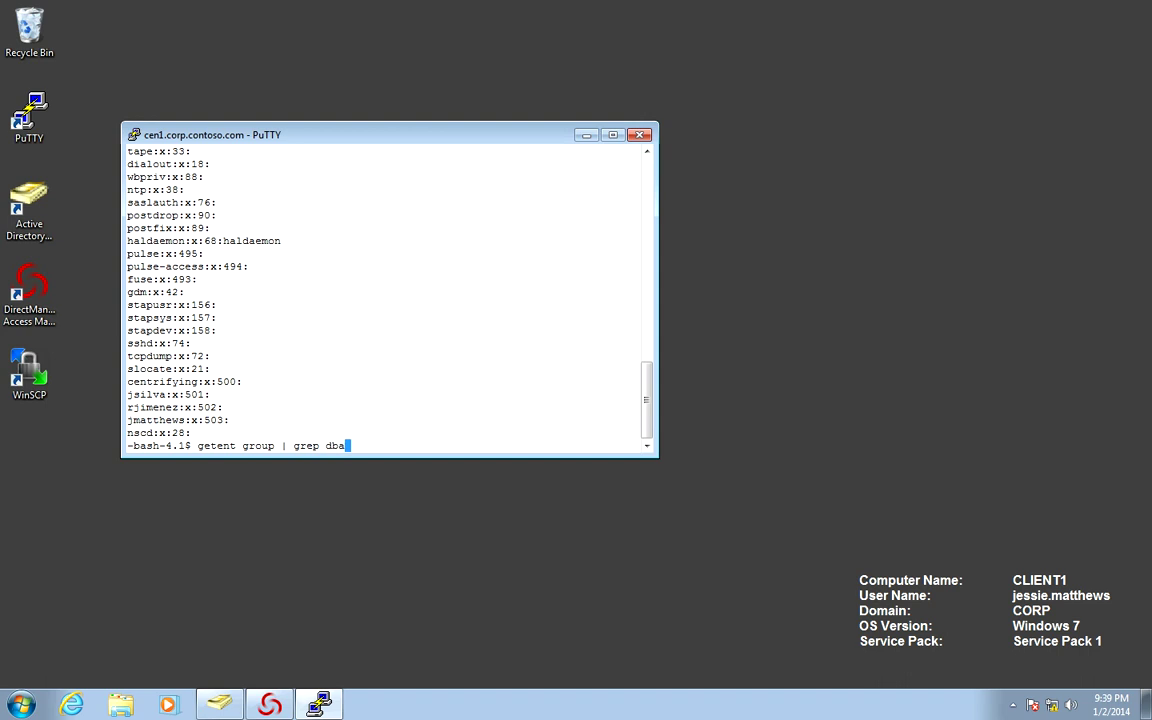
pyautogui.write('grp')
pyautogui.press('Return')
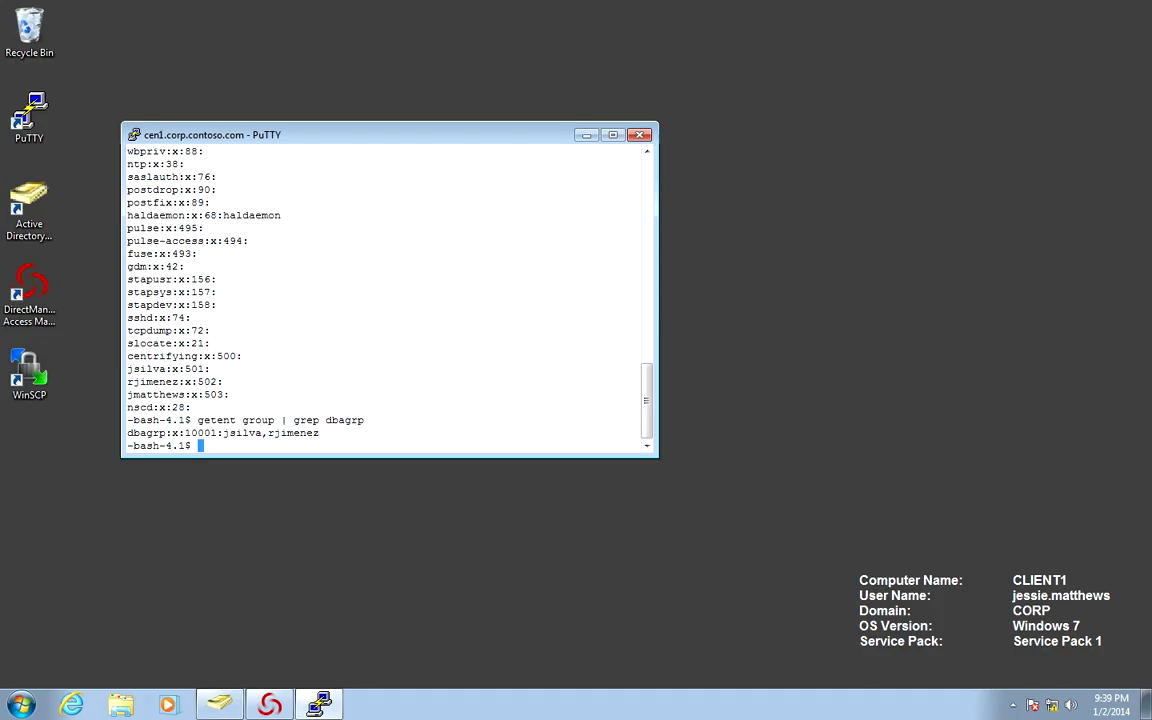
pyautogui.write('exit')
pyautogui.press('BackSpace')
pyautogui.press('BackSpace')
pyautogui.press('BackSpace')
pyautogui.press('BackSpace')
# - Open the Properties of UNIX-HQ-DBA-Group in Active Directory Users and Computers
pyautogui.hotkey('alt', 'Tab')
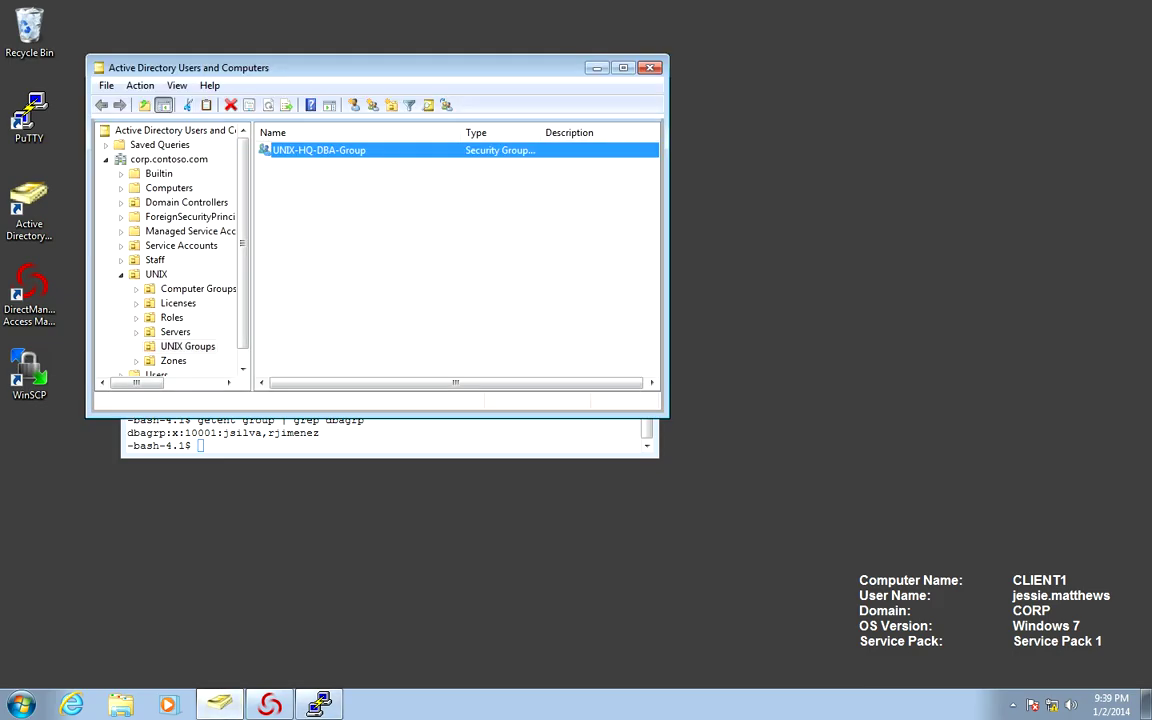
pyautogui.hotkey('shift', 'F10')
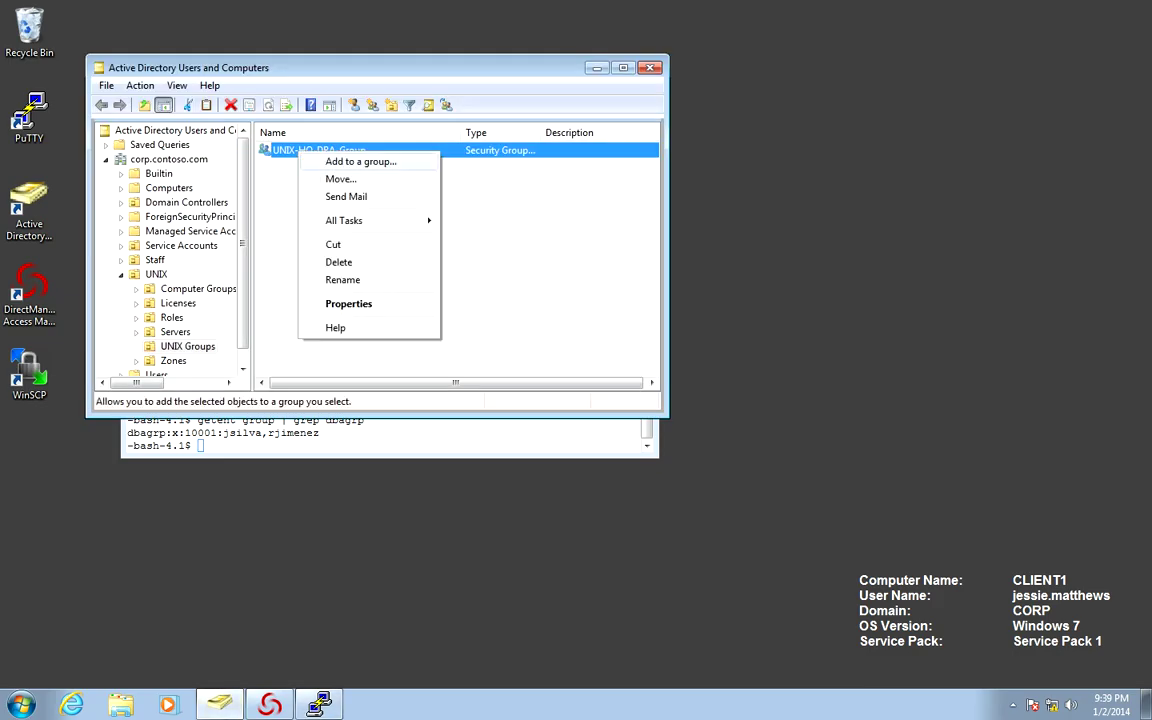
pyautogui.press('Return')
pyautogui.press('Escape')
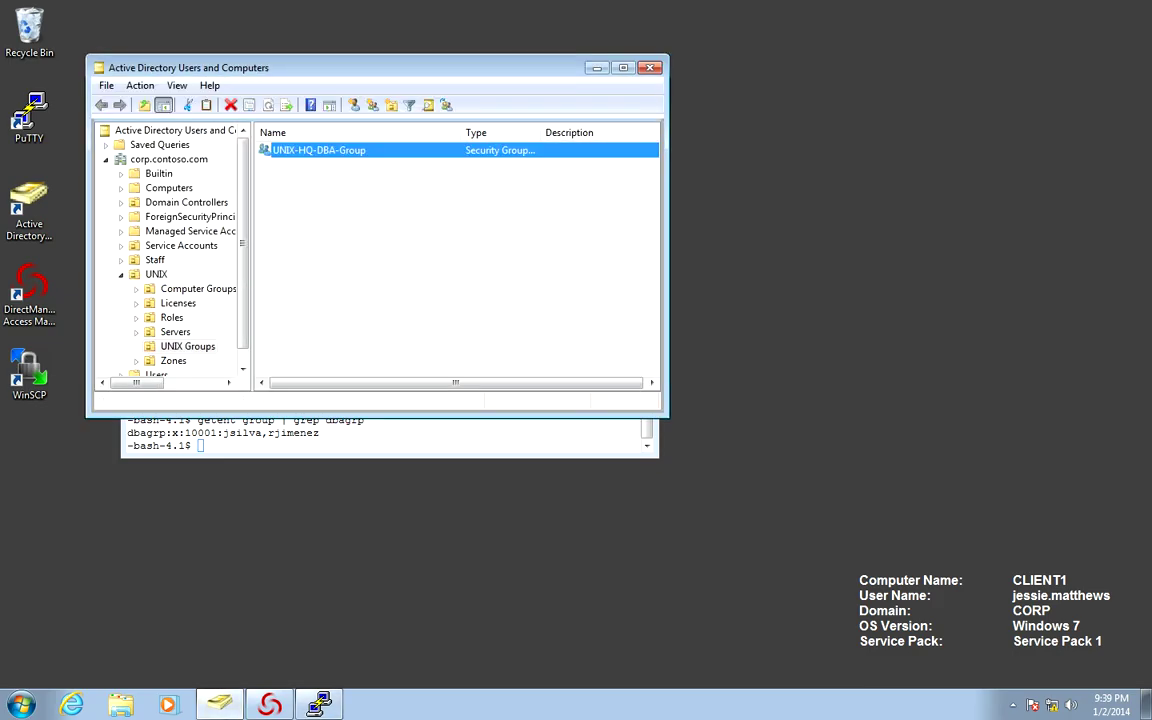
pyautogui.hotkey('shift', 'F10')
pyautogui.press('Up')
pyautogui.press('Up')
pyautogui.press('Up')
pyautogui.press('Down')
pyautogui.press('Return')
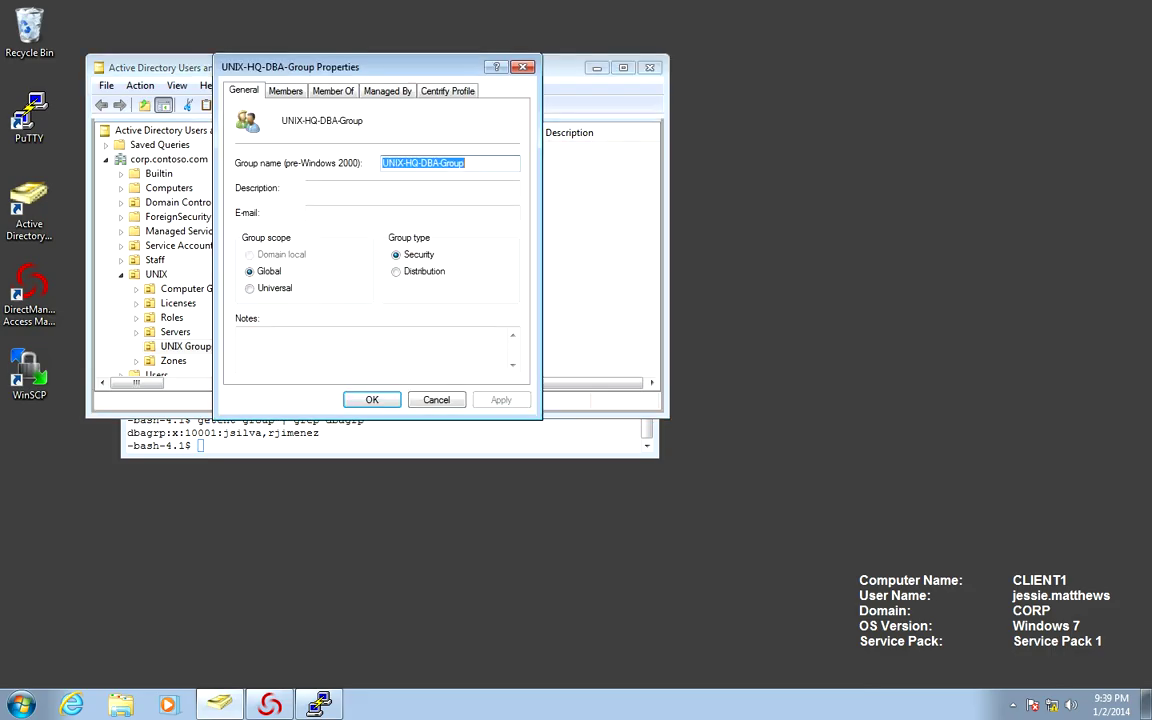
# - Add one more user account as a member, apply it, then clear the PuTTY terminal
pyautogui.hotkey('shift', 'Tab')
pyautogui.press('Right')
pyautogui.press('Tab')
pyautogui.press('Return')
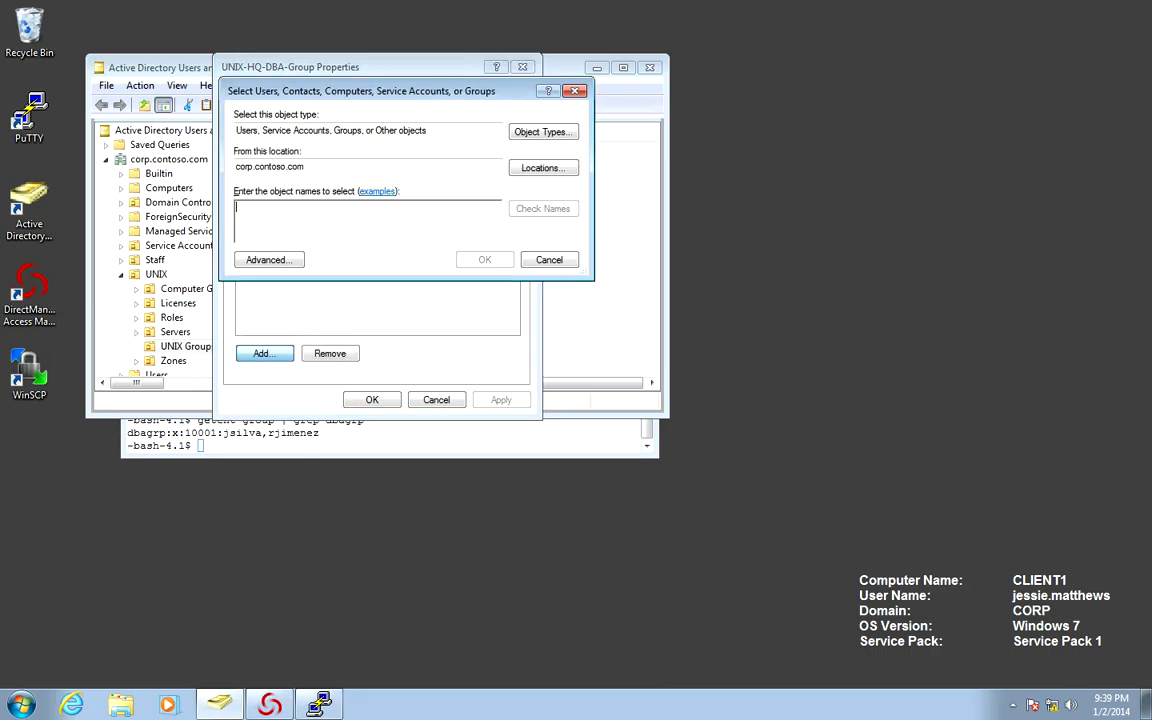
pyautogui.write('jessie')
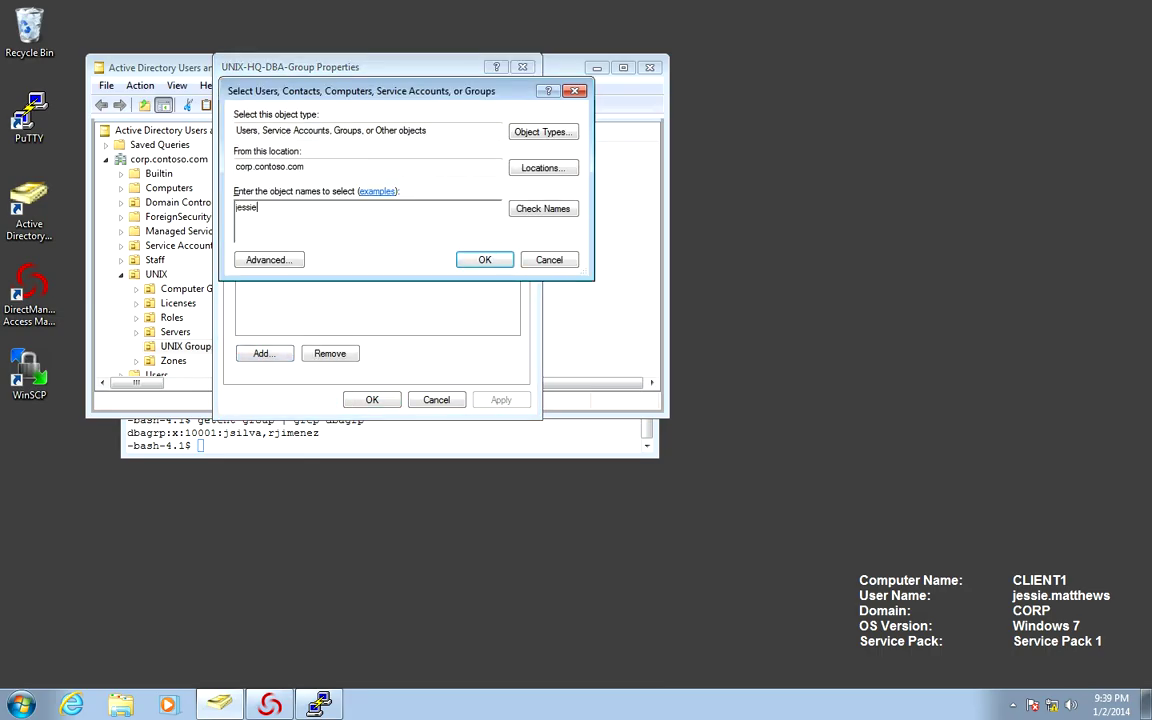
pyautogui.hotkey('alt', 'k')
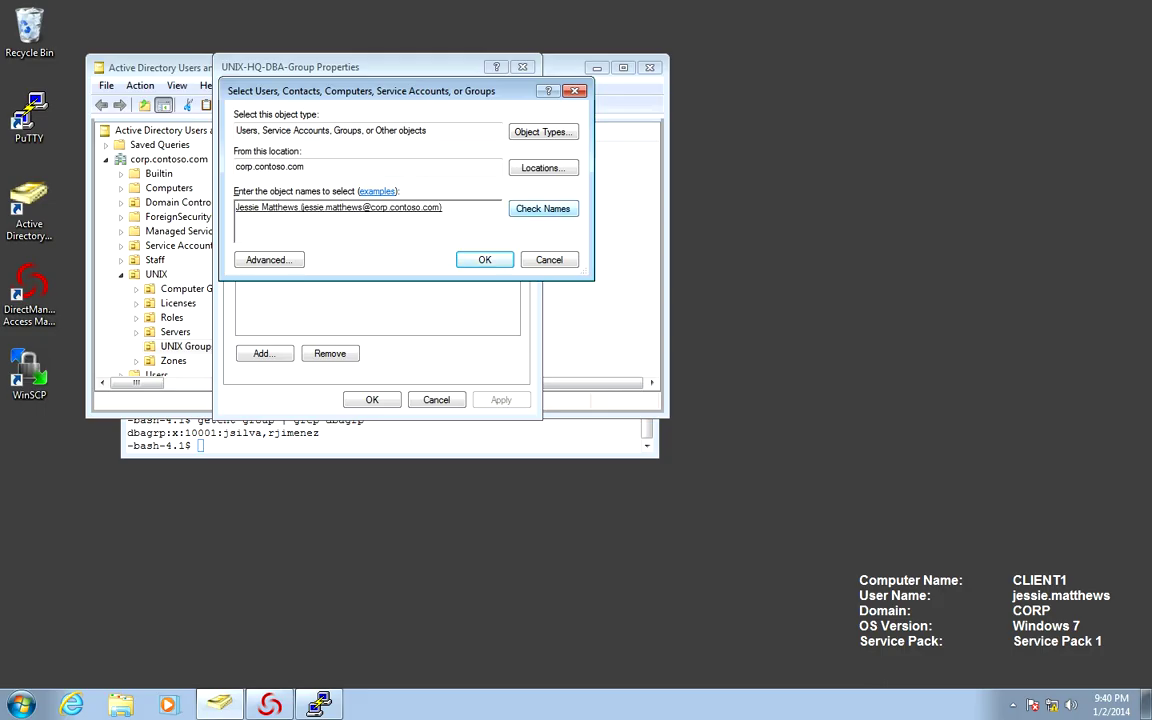
pyautogui.press('Return')
pyautogui.press('Tab')
pyautogui.press('Tab')
pyautogui.press('Return')
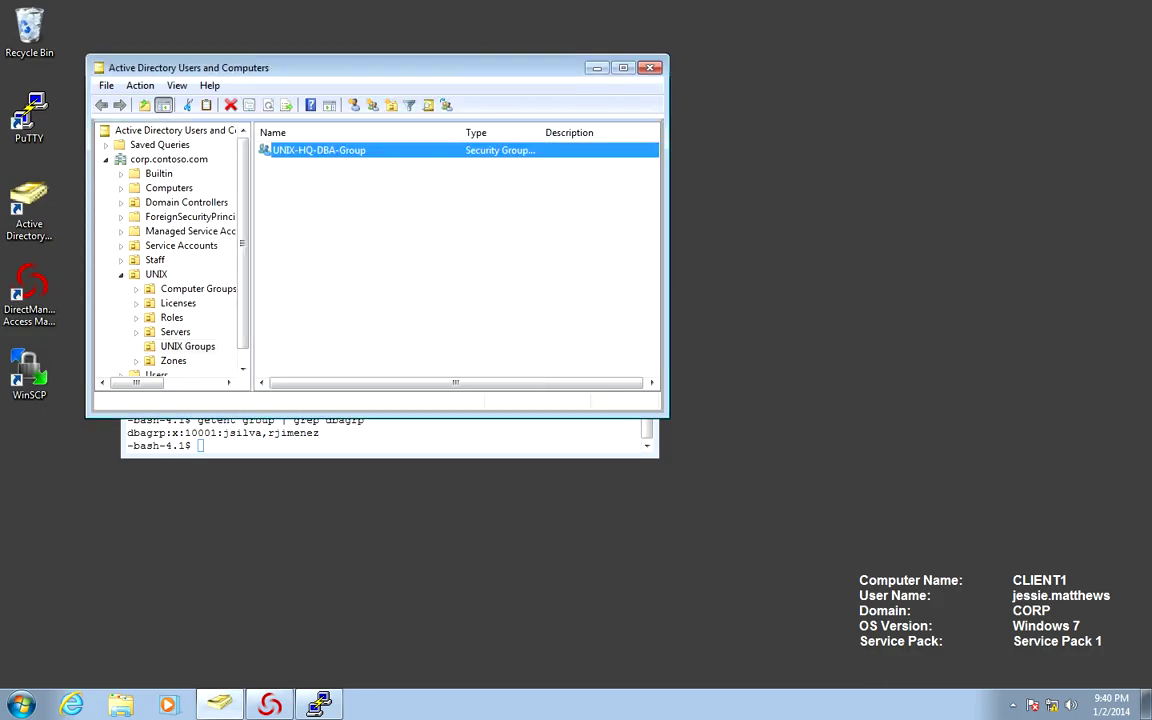
pyautogui.hotkey('alt', 'Tab')
pyautogui.hotkey('ctrl', 'l')
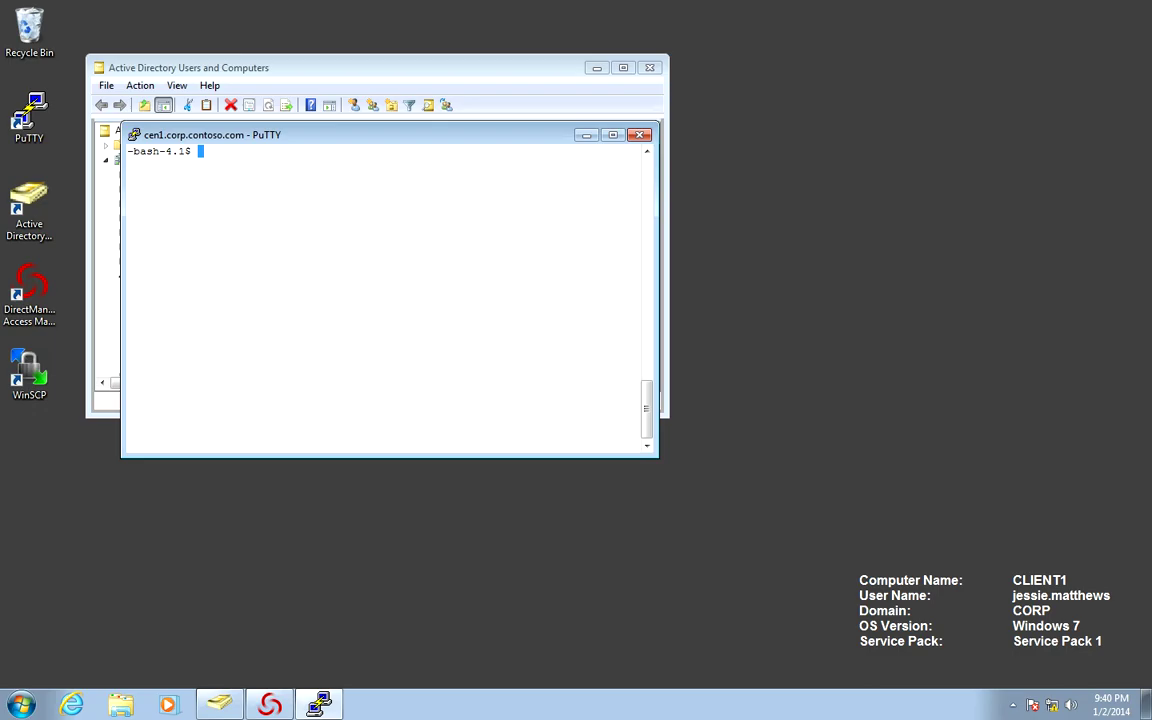
# - Run 'dzdo adflush', clear the screen, and rerun the group query ('gdquery group') to list dbagrp members
pyautogui.write('dzdo adflush')
pyautogui.press('Return')
pyautogui.write('clear')
pyautogui.press('Return')
pyautogui.write('g')
pyautogui.write('dquery group')
pyautogui.press('Return')
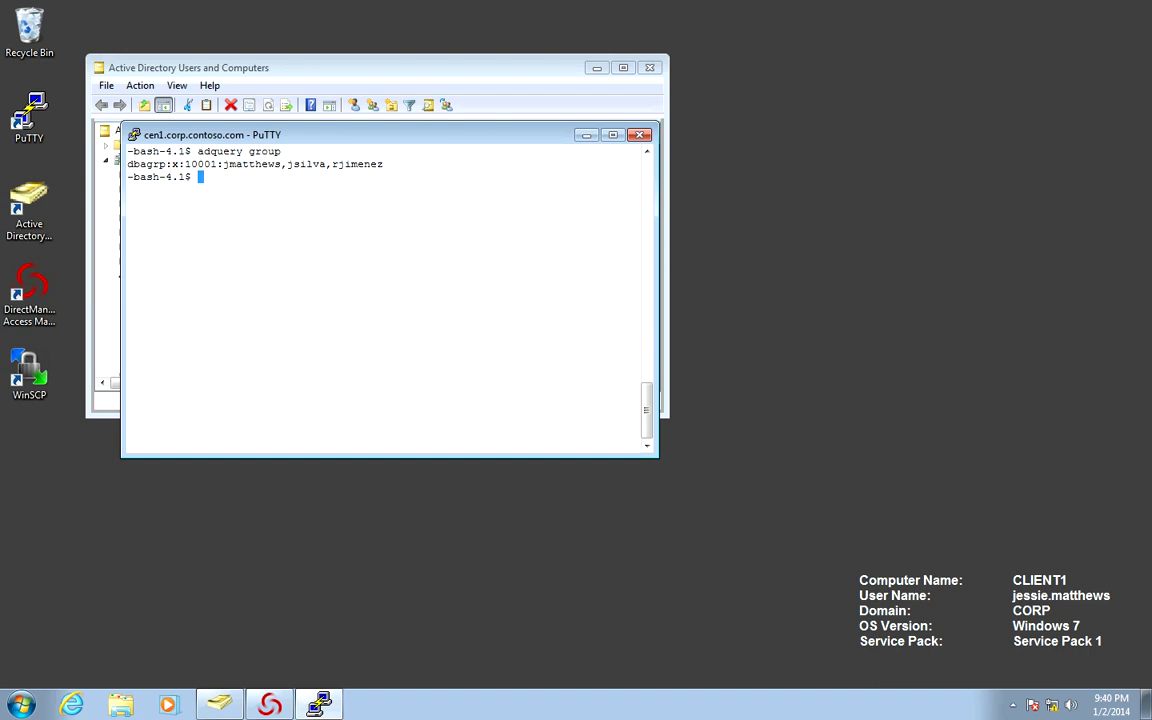
pyautogui.hotkey('alt', 'Tab')
# - Remove the newly added user from UNIX-HQ-DBA-Group's Members list, leaving two members
pyautogui.rightClick(318, 150)
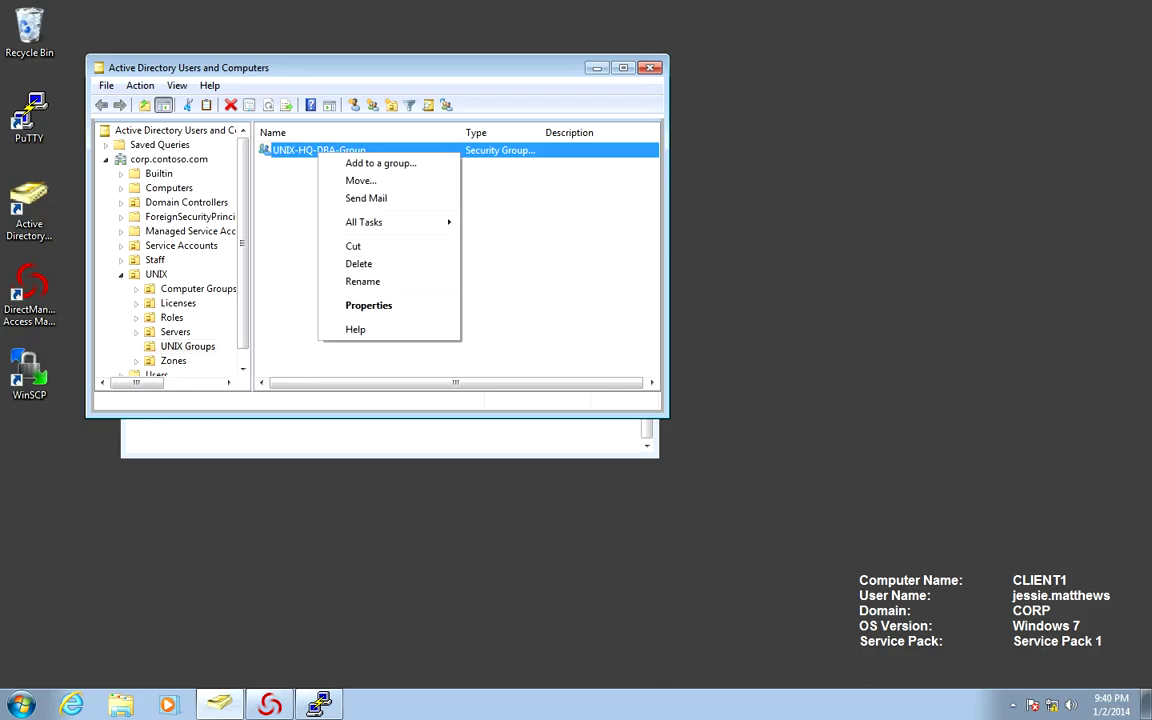
pyautogui.click(368, 303)
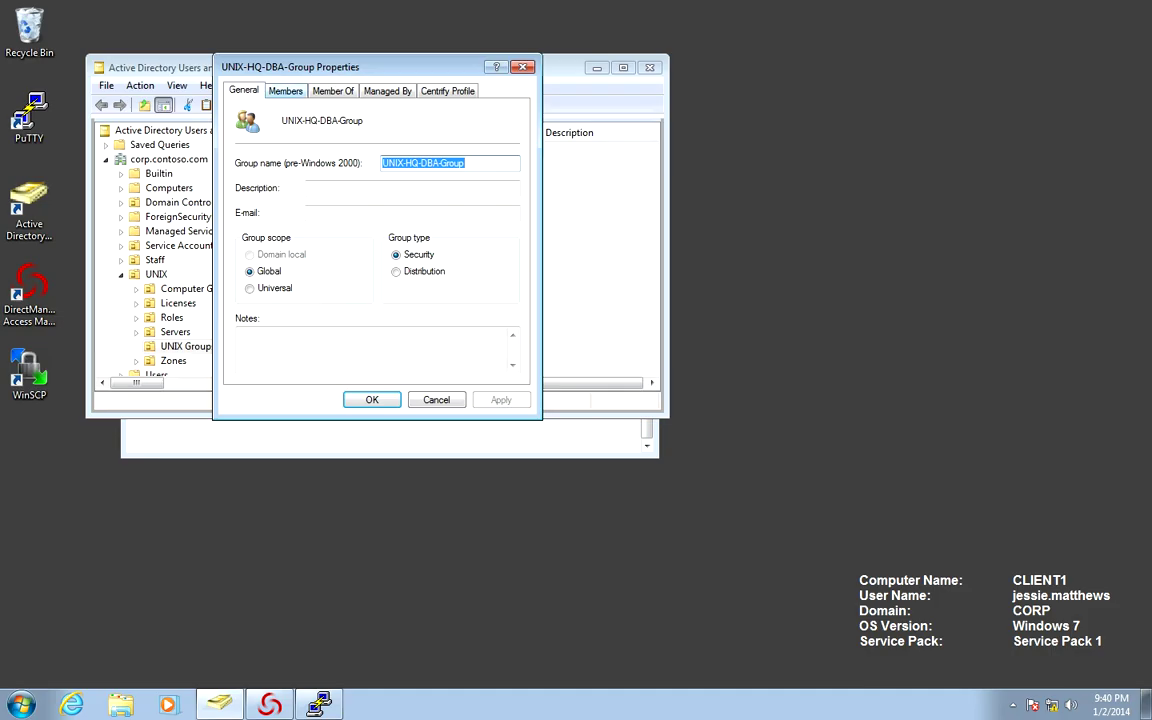
pyautogui.hotkey('ctrl', 'Tab')
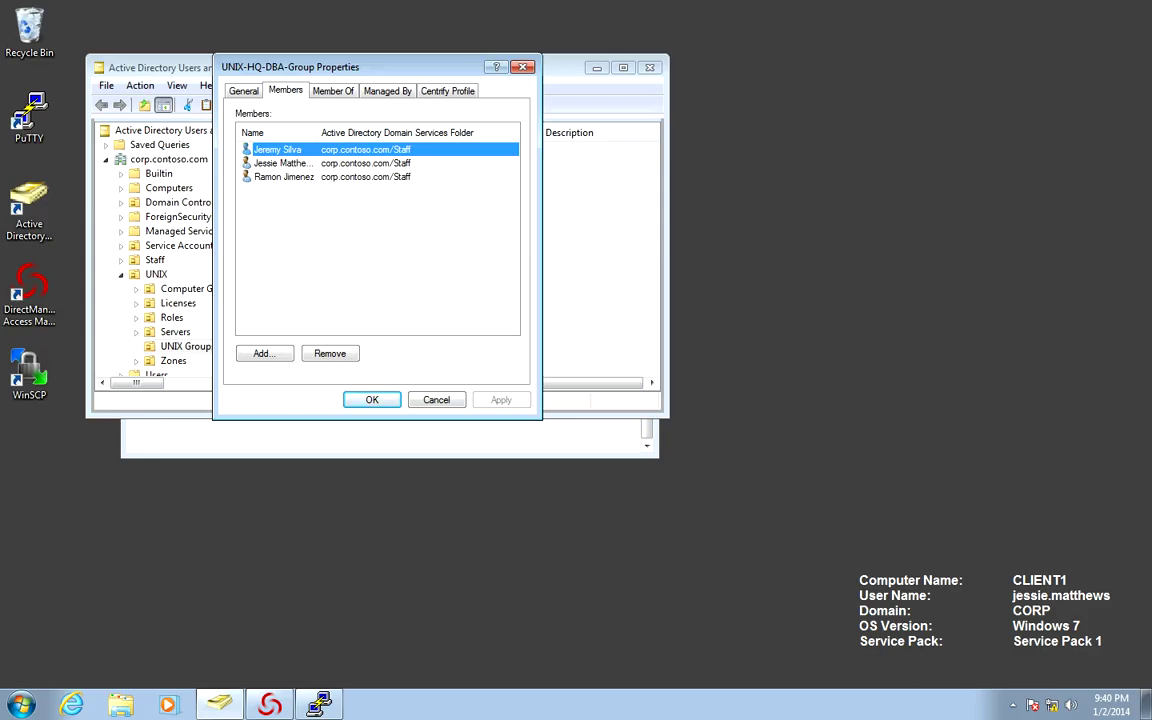
pyautogui.click(280, 163)
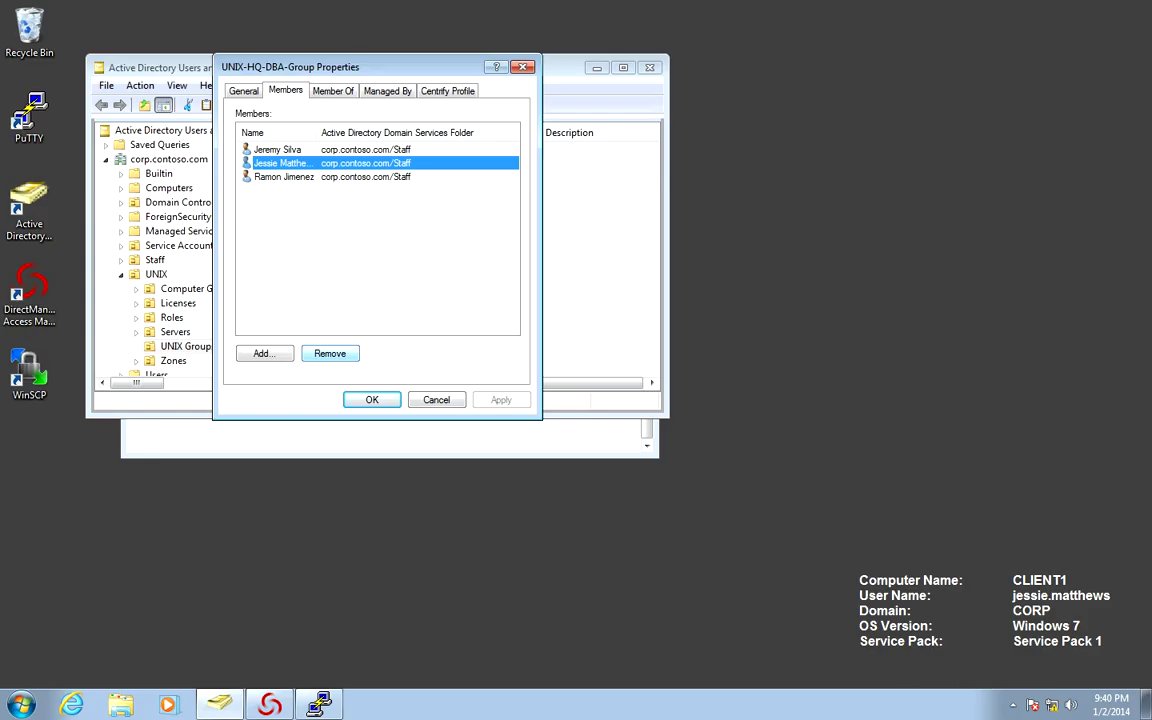
pyautogui.hotkey('alt', 'r')
pyautogui.press('Return')
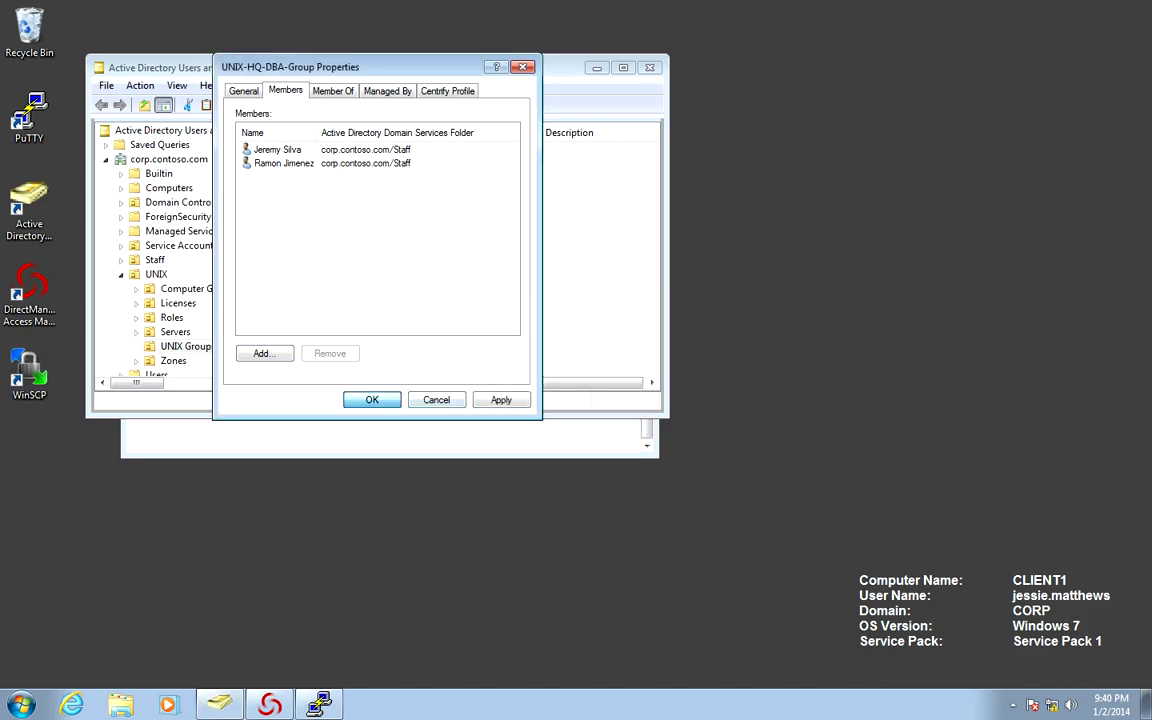
pyautogui.press('Return')
pyautogui.hotkey('alt', 'Tab')
# - Clear the terminal and rerun 'dzdo adflush' to flush the AD caches
pyautogui.write('clear')
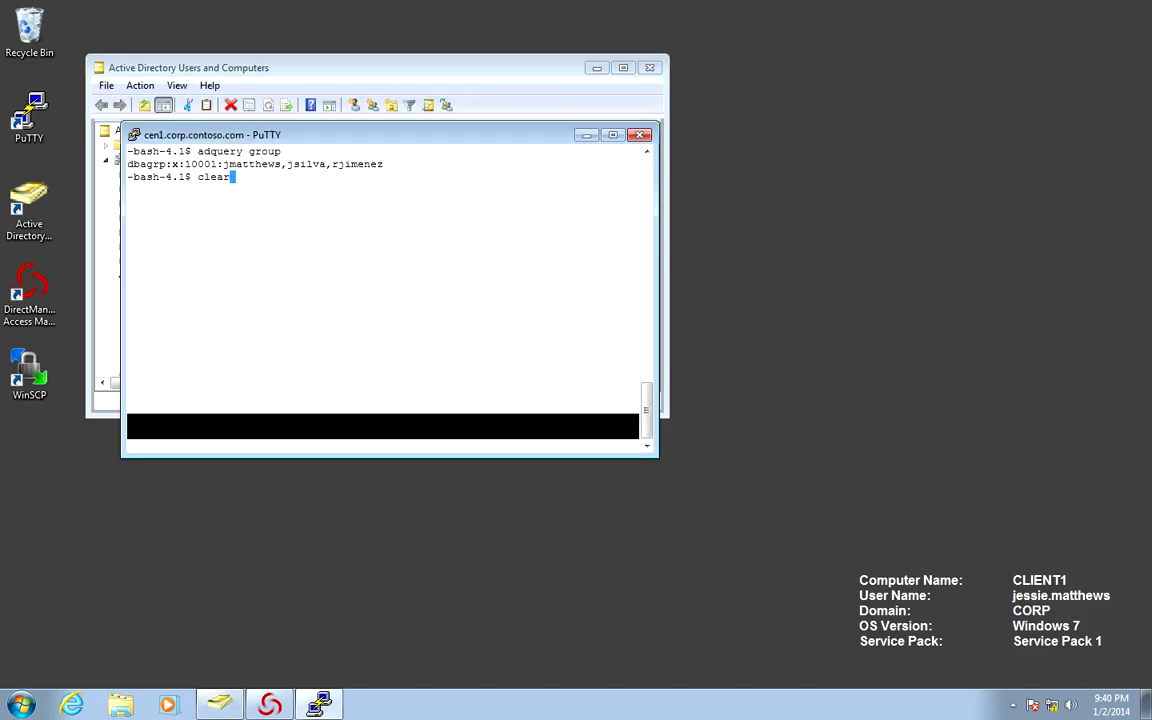
pyautogui.press('Up')
pyautogui.press('Return')
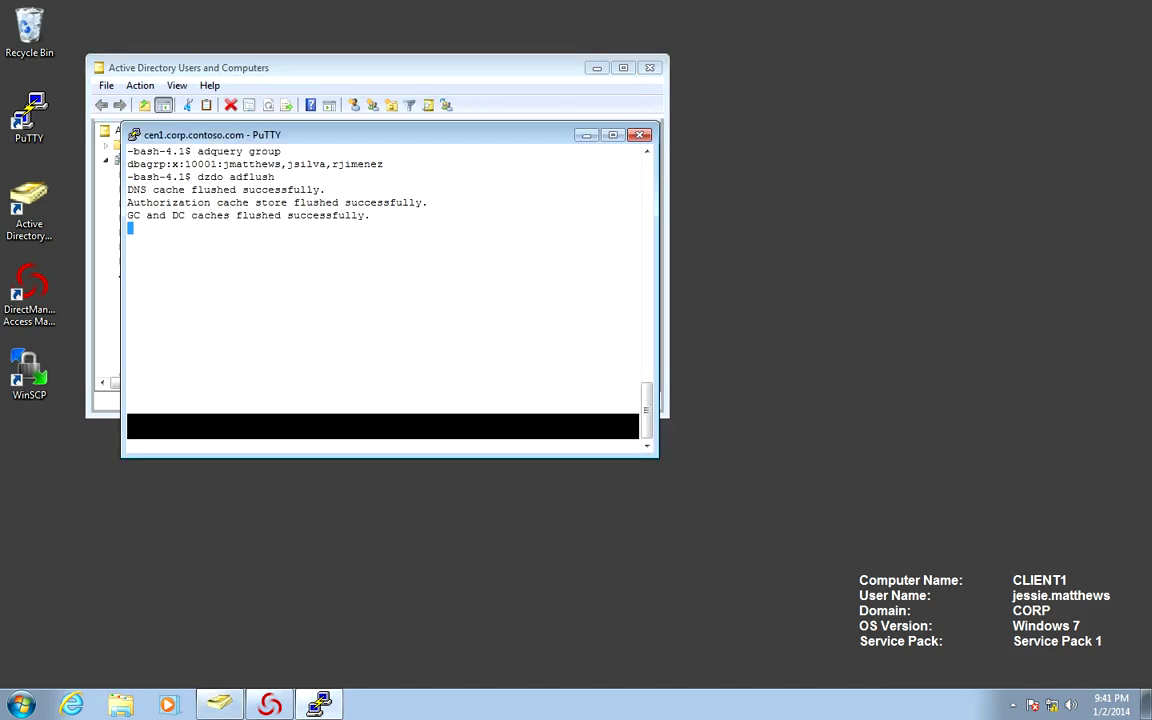
pyautogui.press('Up')
# - Rerun 'adquery group' to confirm dbagrp (GID 10001) lists only two members
pyautogui.press('Up')
pyautogui.press('Return')
pyautogui.press('Up')
pyautogui.press('Up')
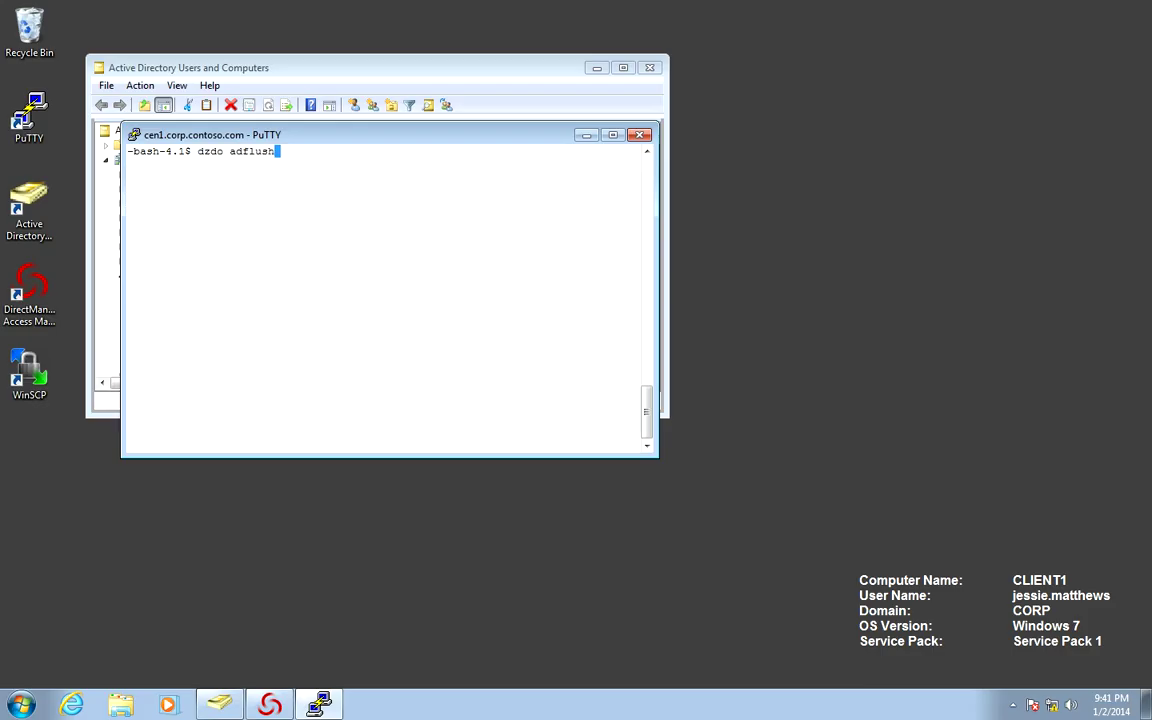
pyautogui.press('Up')
pyautogui.press('Return')
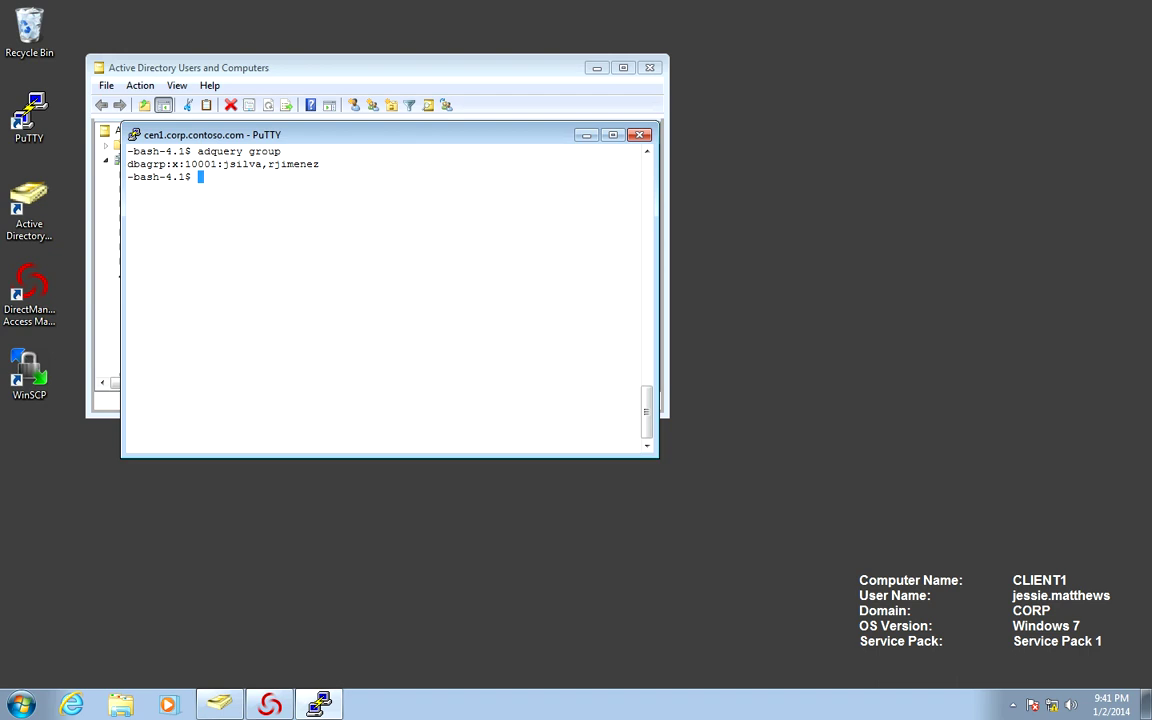
pyautogui.hotkey('alt', 'Tab')
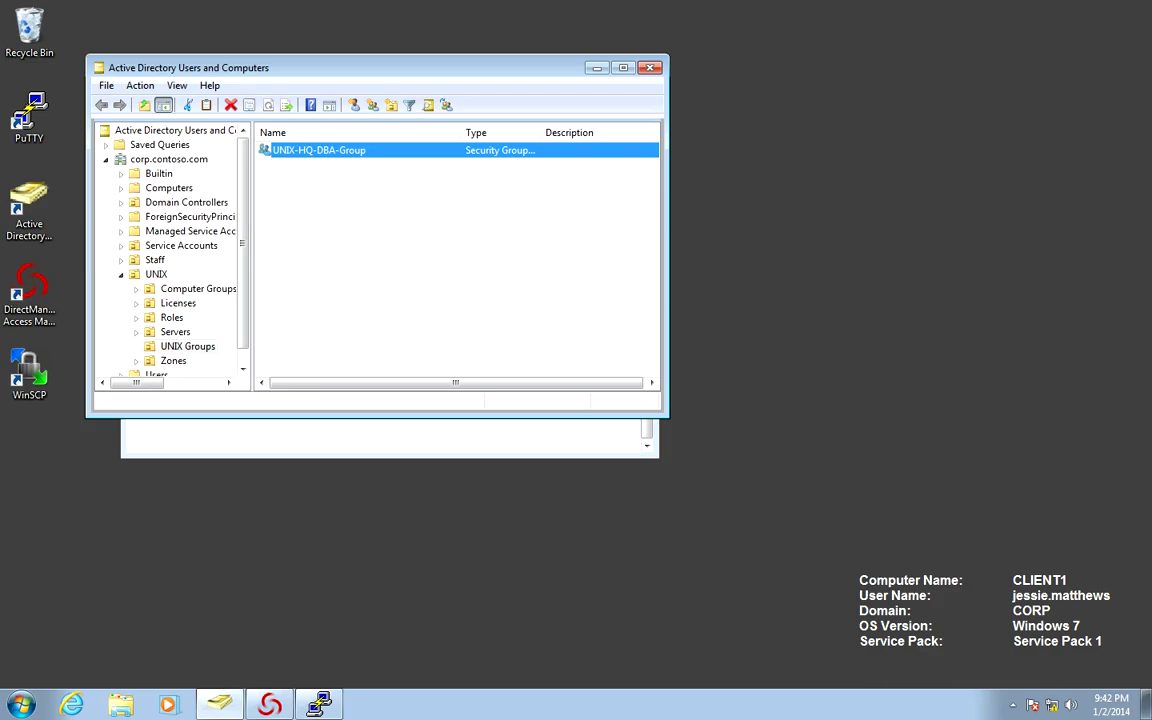
# - Switch back to the PuTTY cen1 session showing dbagrp's two members
pyautogui.hotkey('alt', 'Tab')
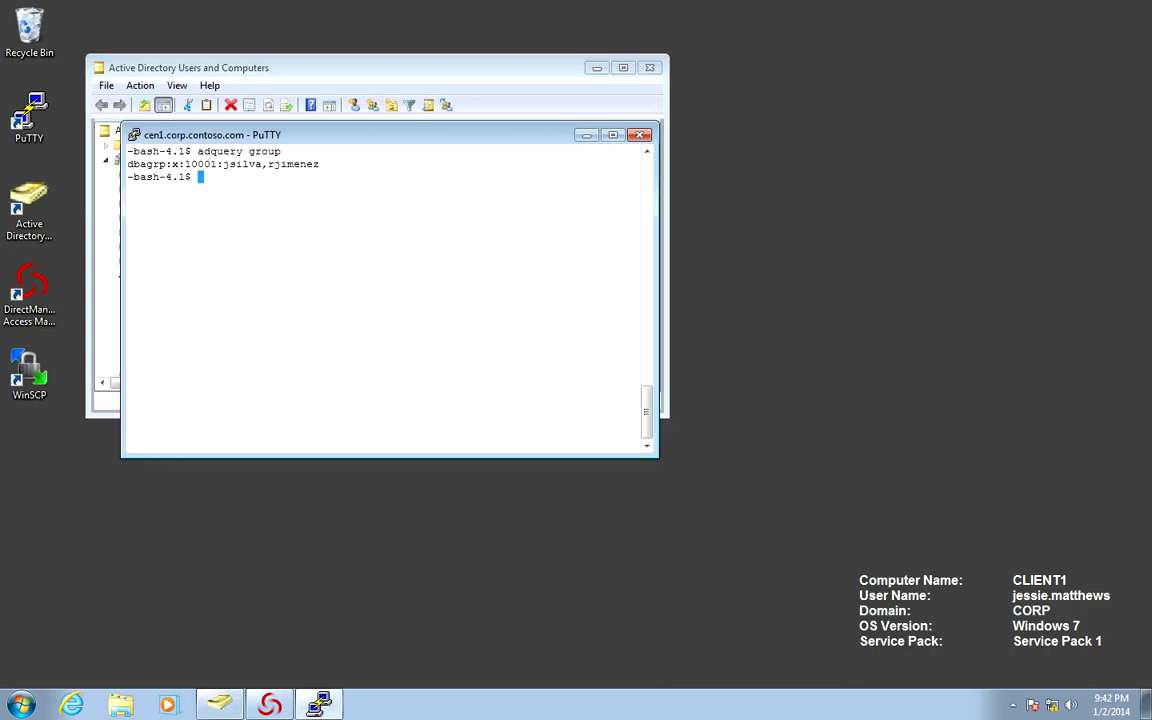